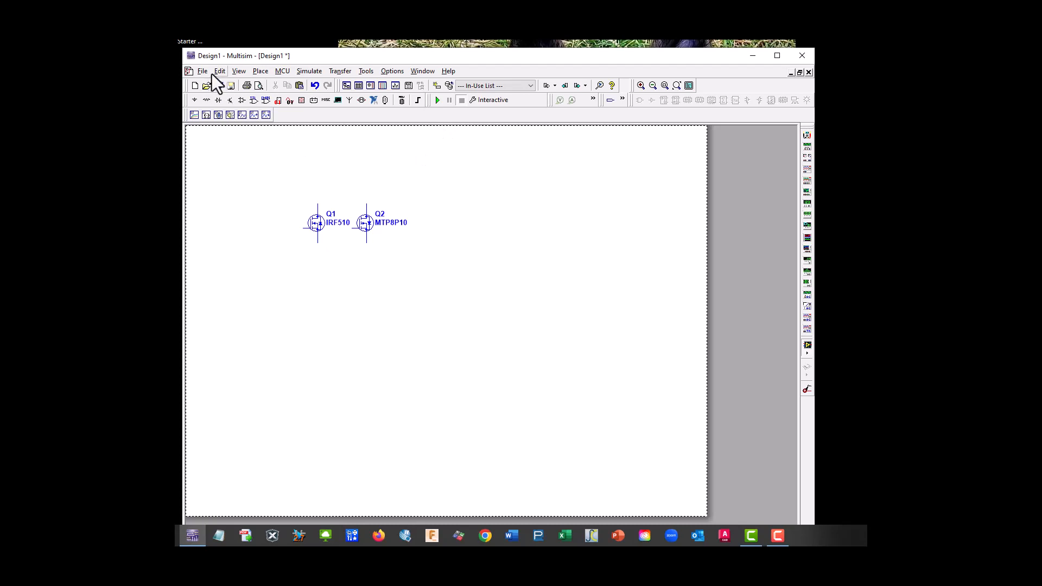
Step: Move the MTP8P10 transistor Q2 up and to the right of the IRF510 transistor, and flip it vertically
click(237, 71)
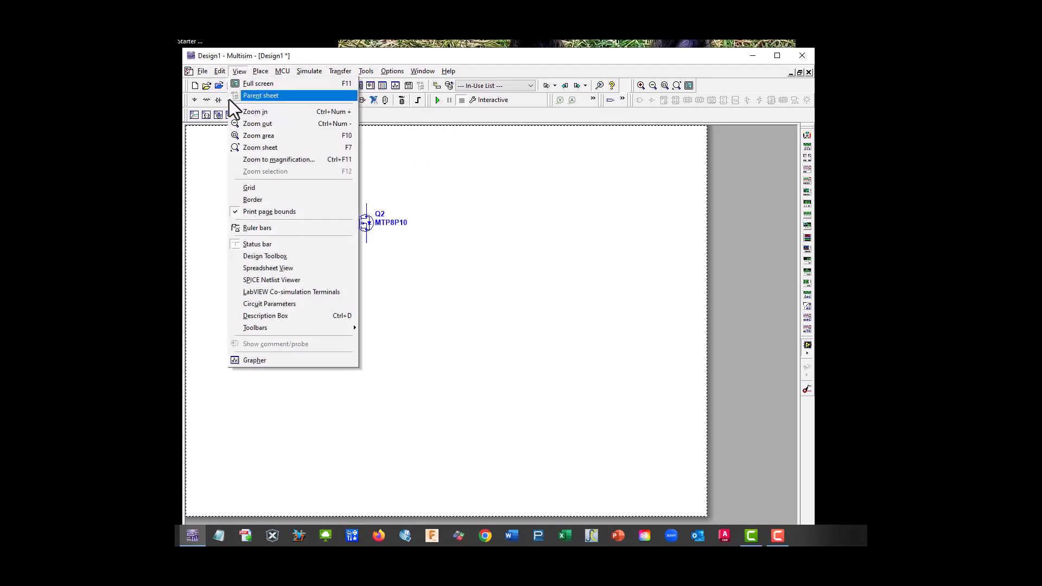
click(242, 135)
drag(251, 150, 449, 317)
scroll(406, 385, down, 1)
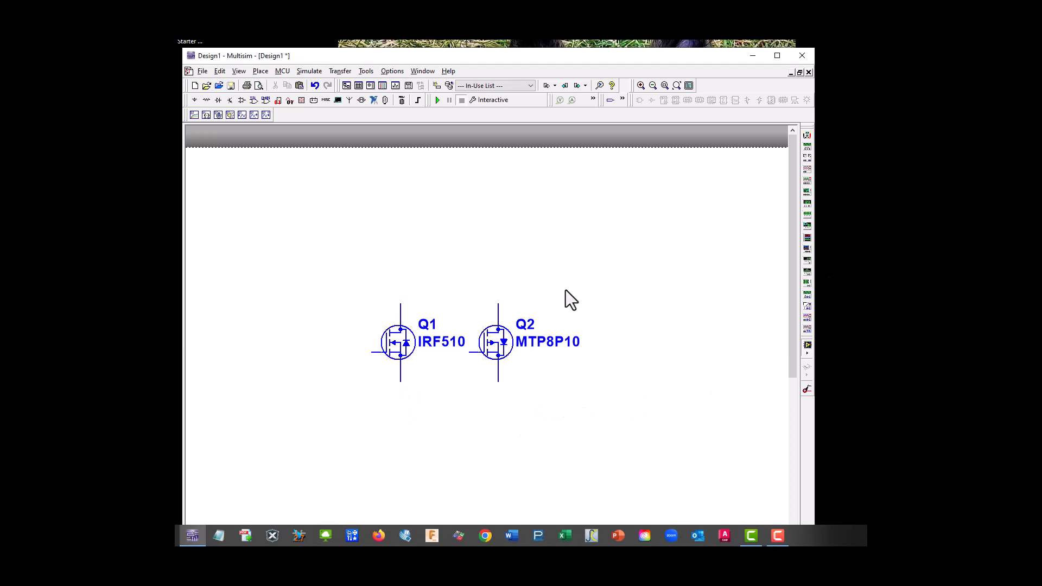
drag(504, 340, 503, 231)
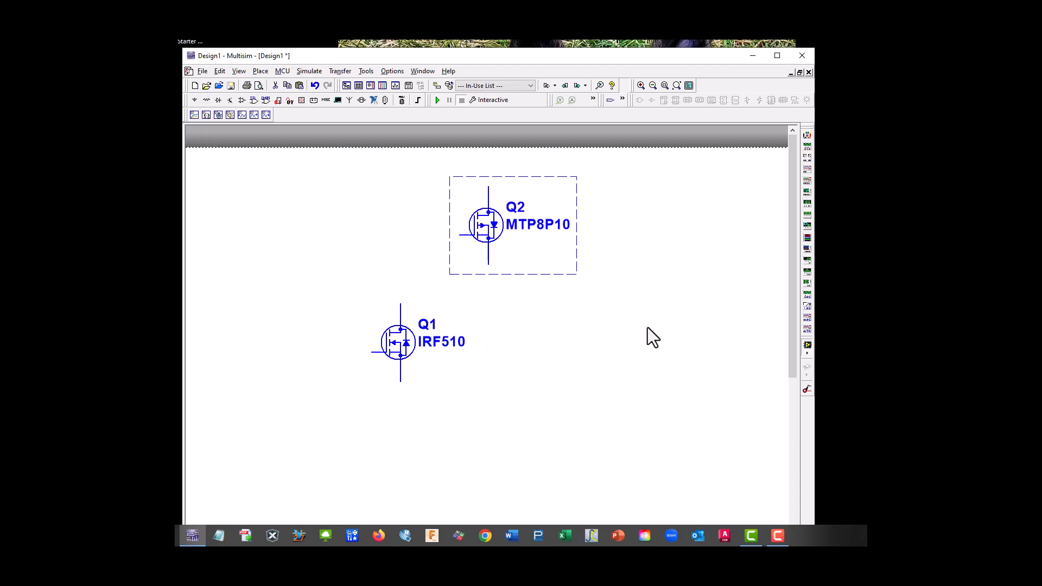
right_click(490, 230)
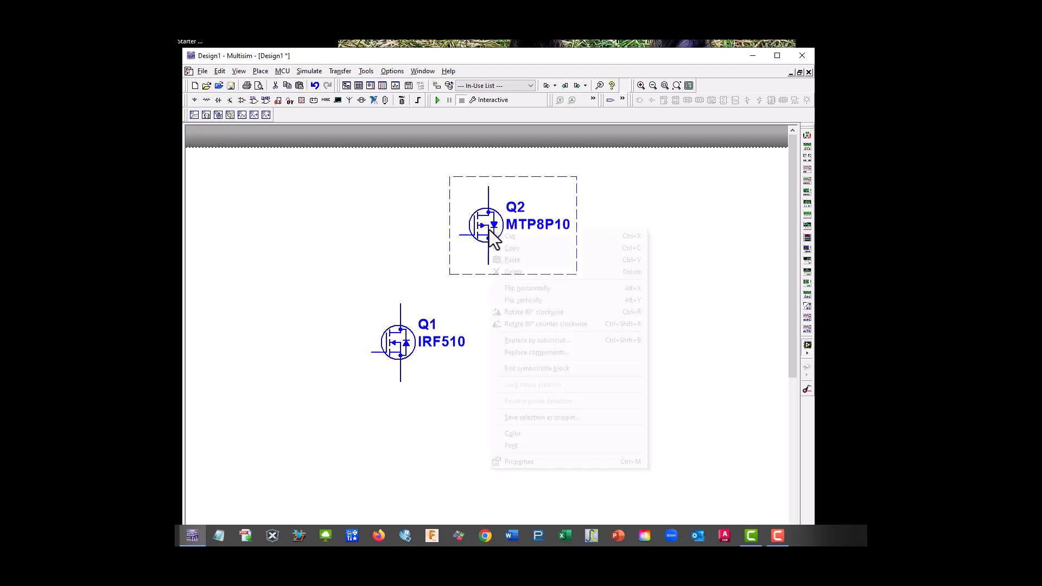
click(512, 299)
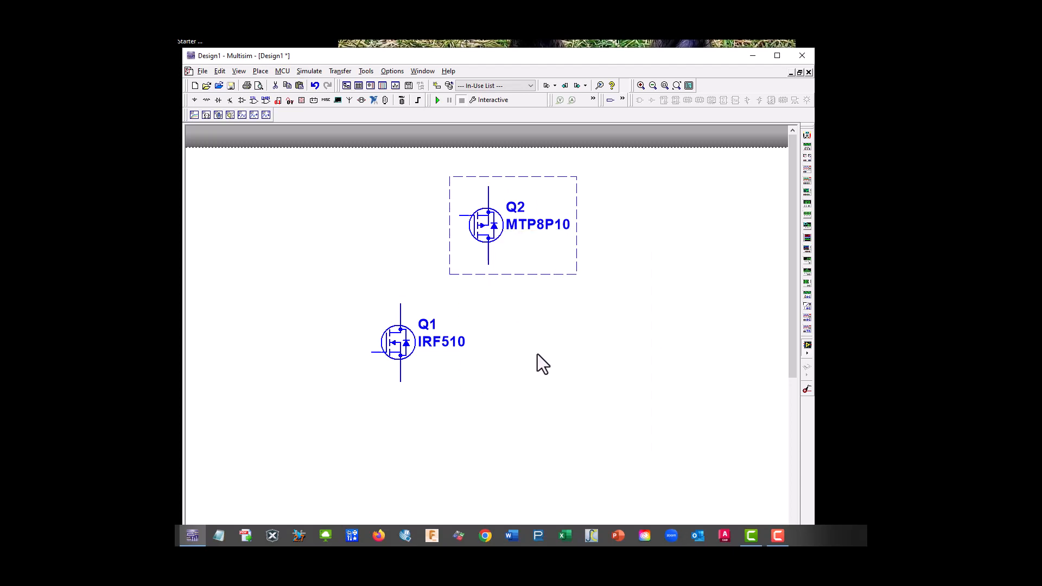
Step: Copy the flipped MTP8P10 transistor Q2 and paste the duplicate to its left at the same height
right_click(480, 224)
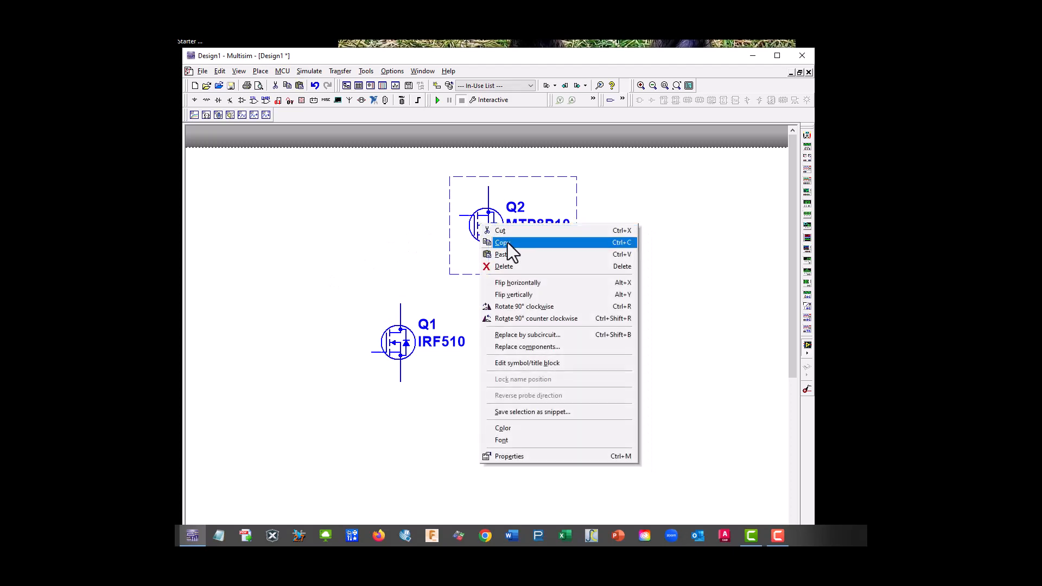
click(499, 244)
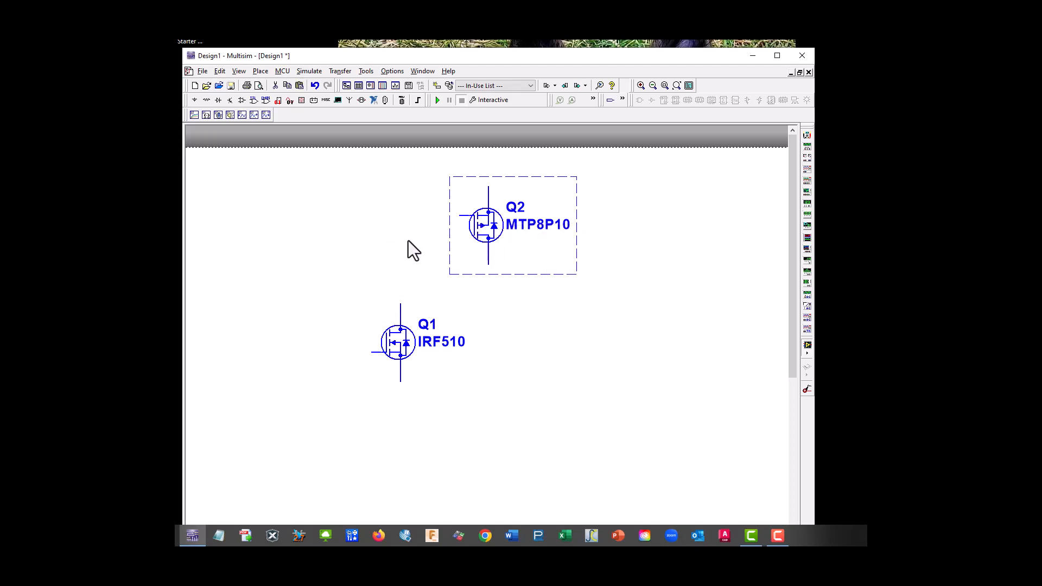
right_click(373, 223)
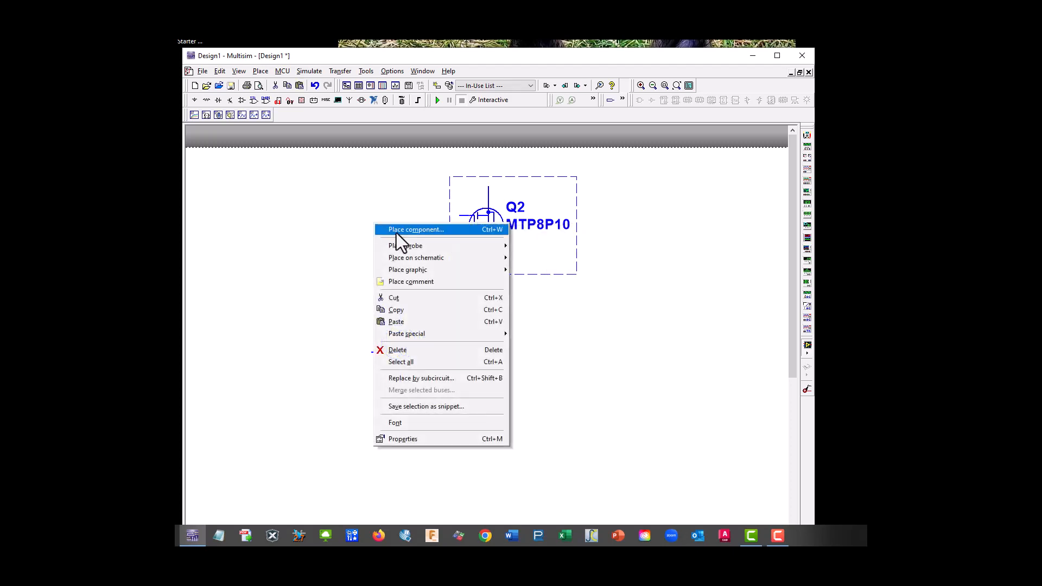
click(402, 322)
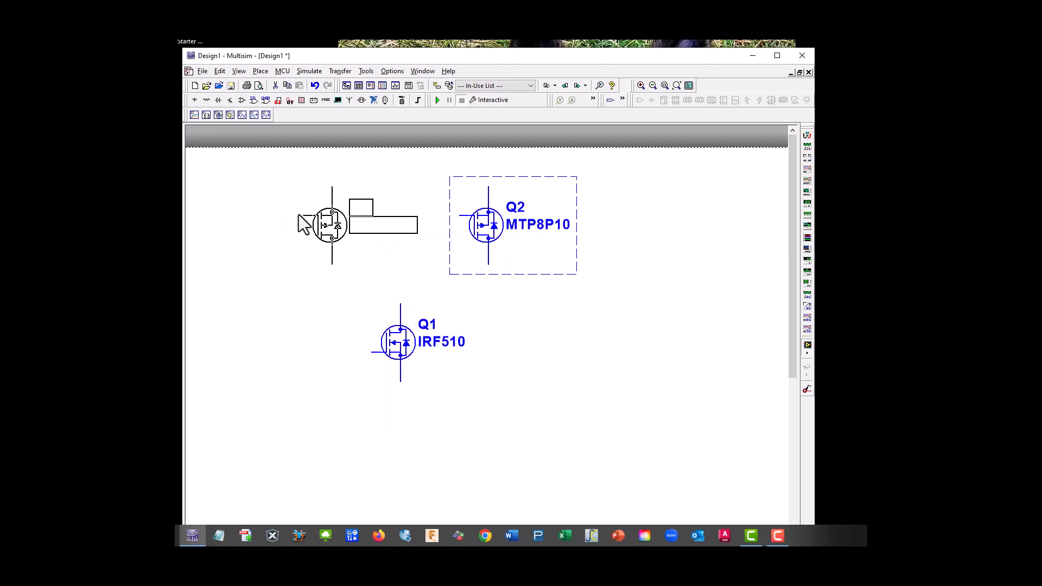
click(299, 216)
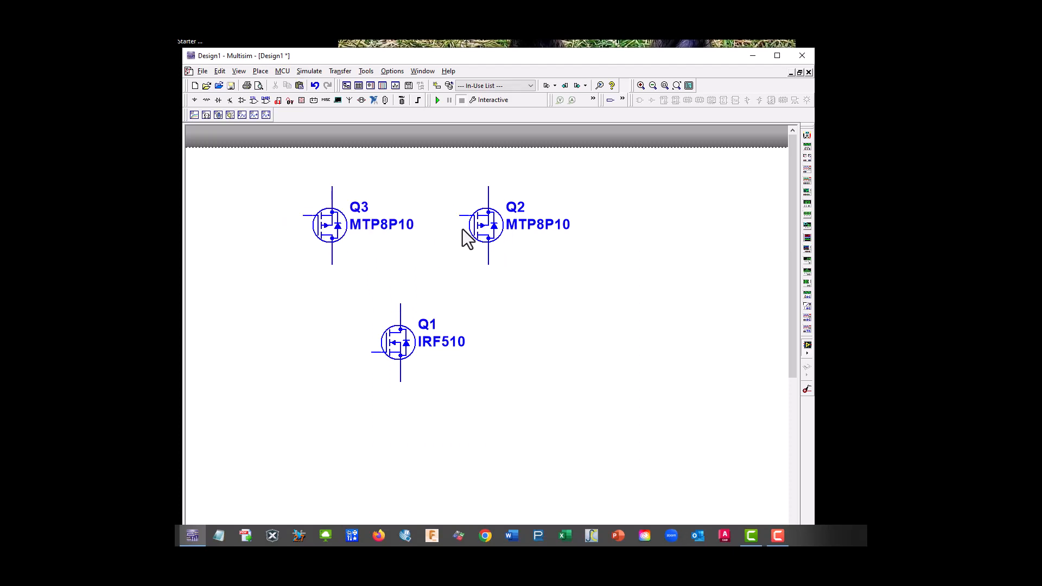
Step: Flip the right-hand MTP8P10 transistor Q2 horizontally and move it farther right, level with the other MTP8P10
right_click(482, 230)
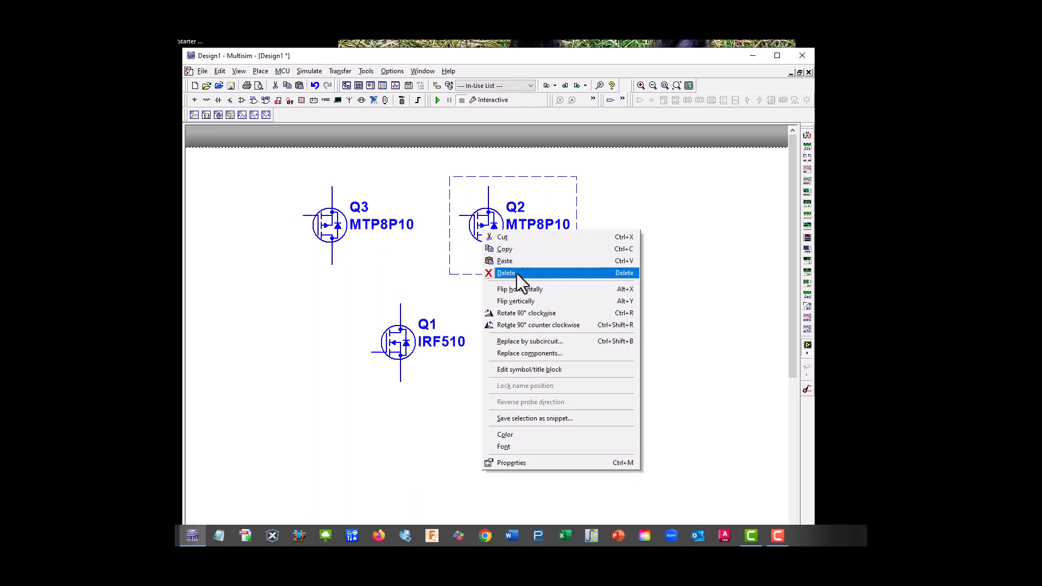
click(518, 288)
drag(487, 241, 549, 225)
Step: Move the IRF510 transistor Q1 directly beneath the left MTP8P10 and paste a copy of it beneath the right one
drag(392, 351, 319, 352)
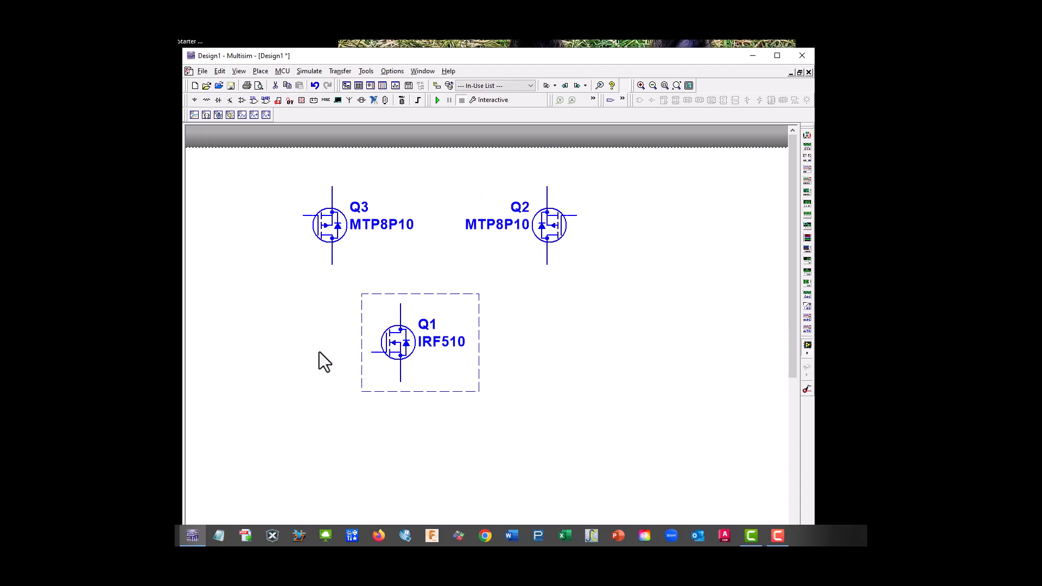
right_click(324, 350)
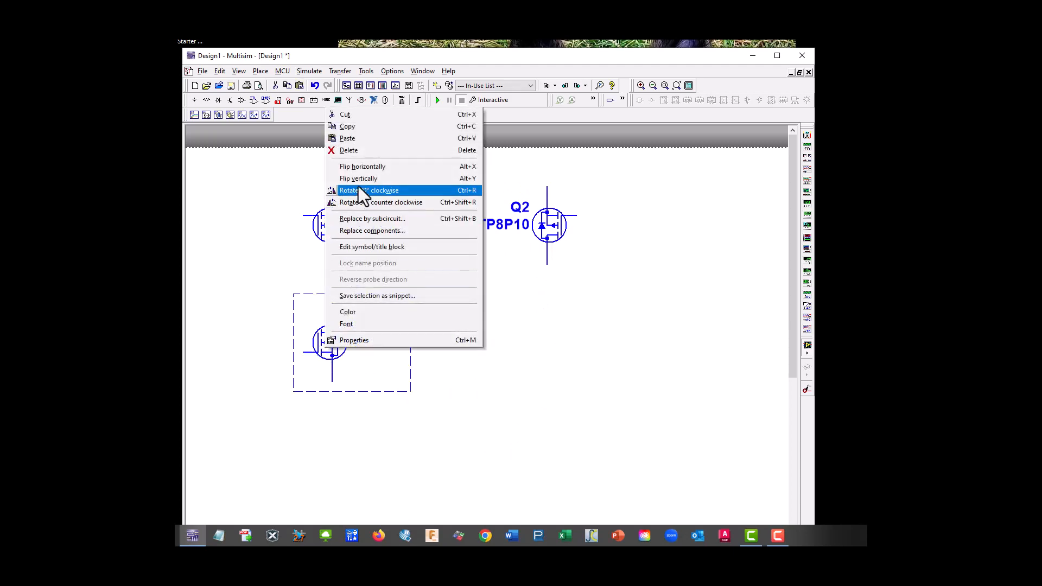
click(356, 128)
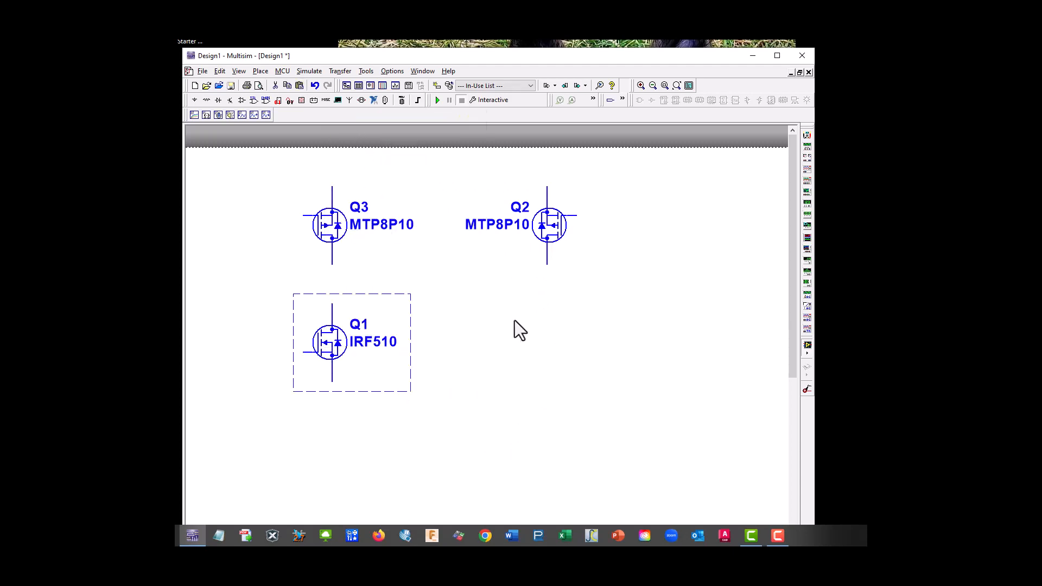
right_click(543, 344)
click(584, 220)
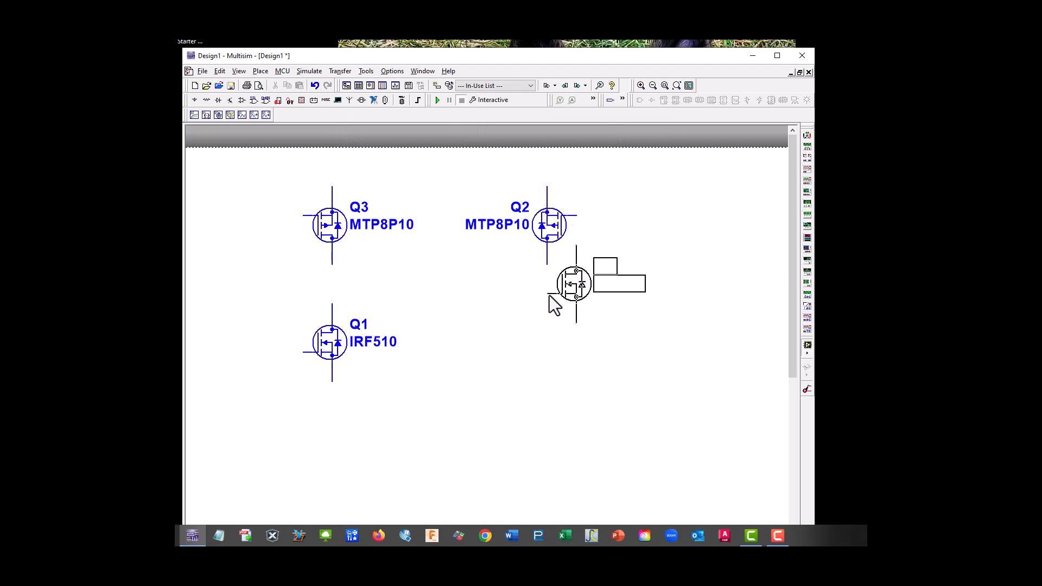
click(516, 334)
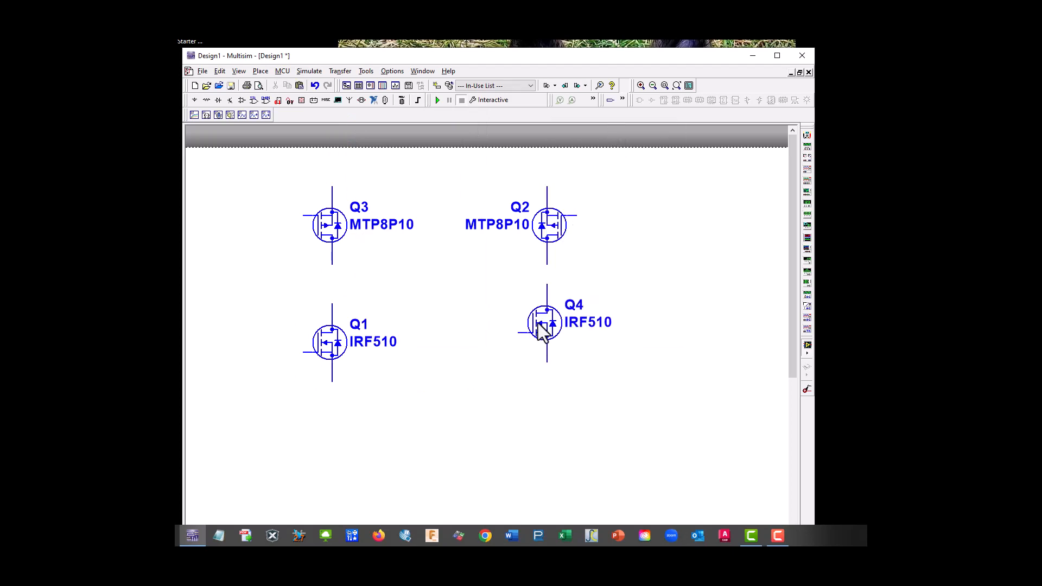
Step: Flip the copied IRF510 transistor horizontally and align it directly beneath the right MTP8P10 transistor Q2
right_click(538, 324)
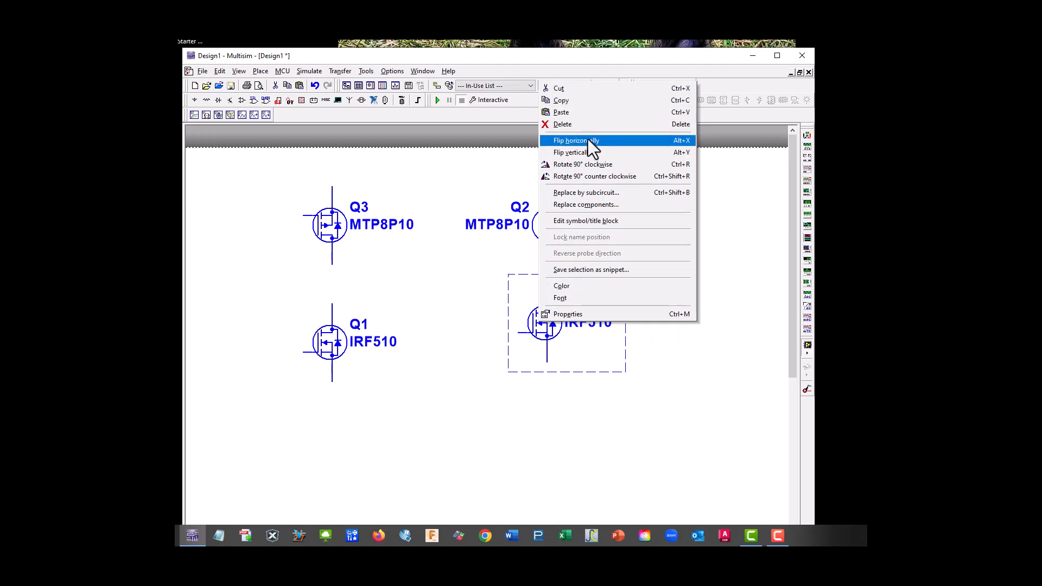
click(588, 141)
click(555, 330)
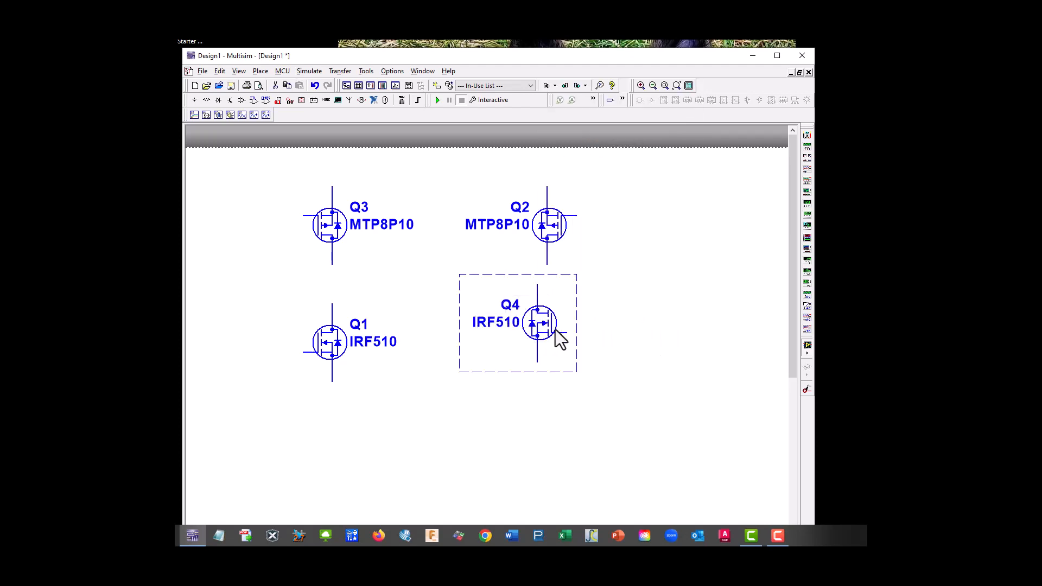
drag(556, 330, 565, 340)
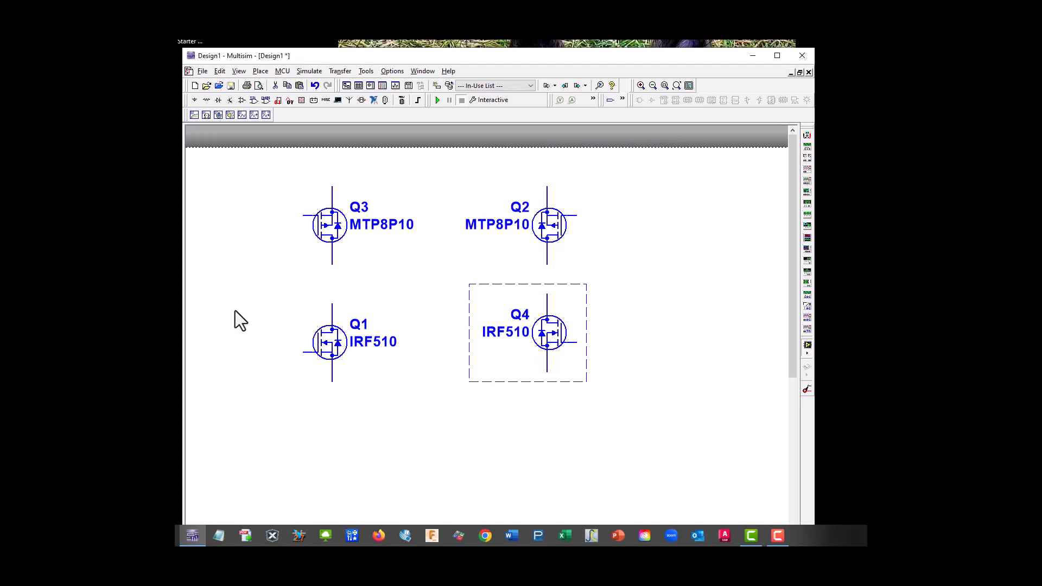
Step: Select all four transistors together and move them lower on the sheet to leave space above them
click(273, 190)
drag(577, 425, 635, 427)
drag(550, 338, 550, 387)
click(648, 370)
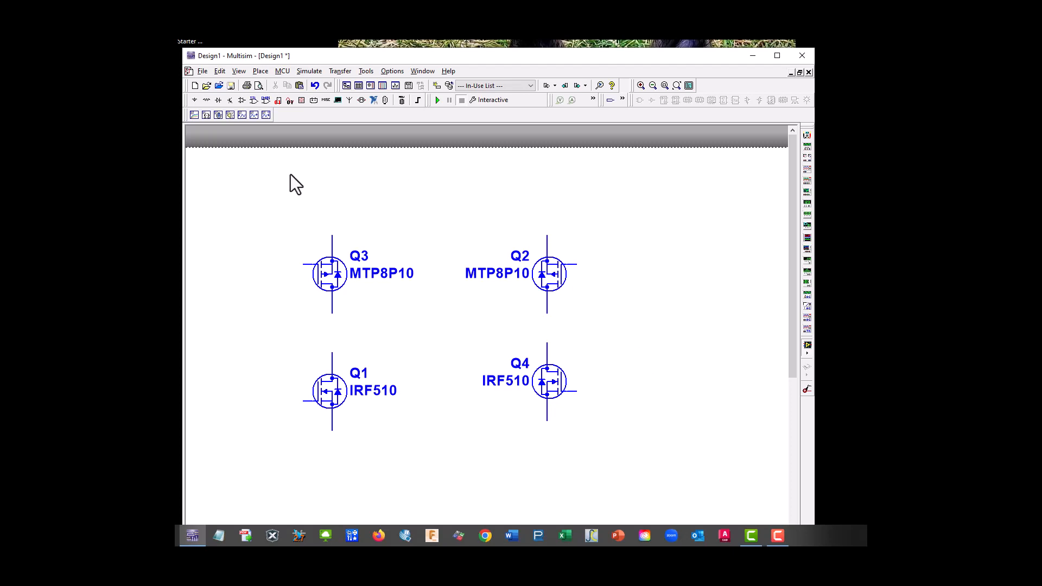
Step: Place two GROUND symbols from the Sources group's POWER_SOURCES family, one above the other, left of the transistors
click(205, 101)
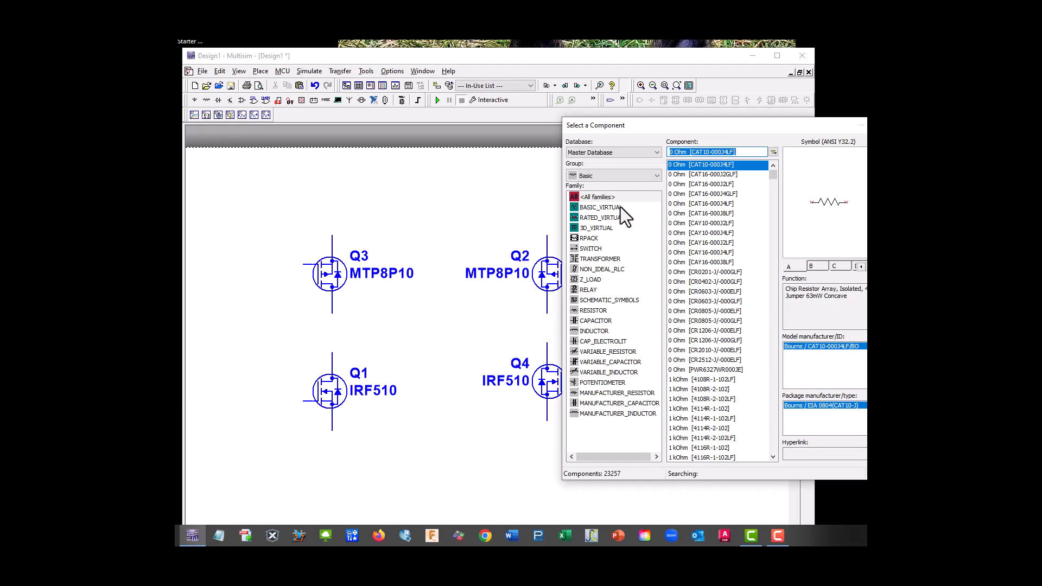
click(604, 179)
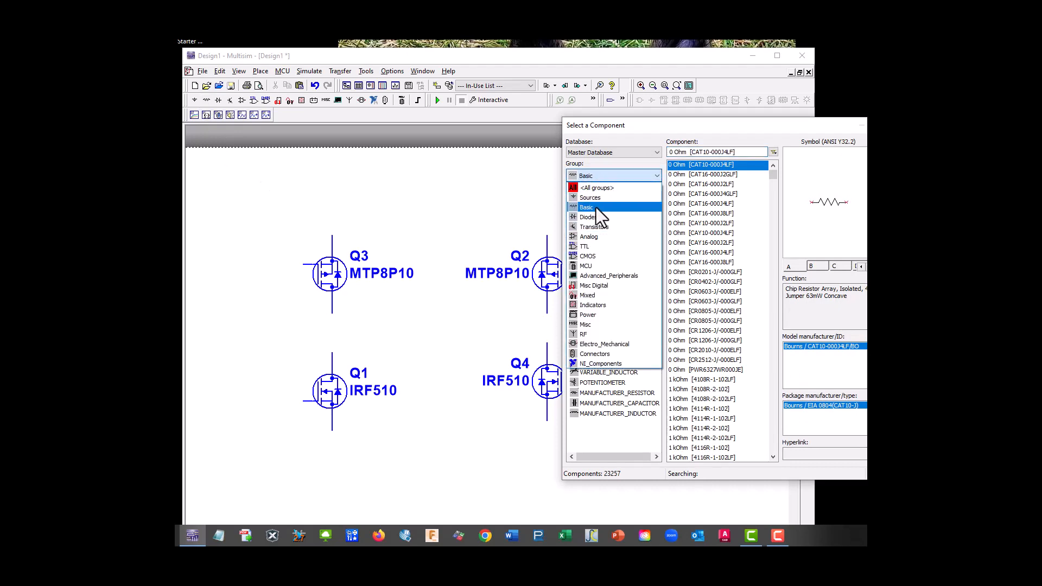
click(594, 198)
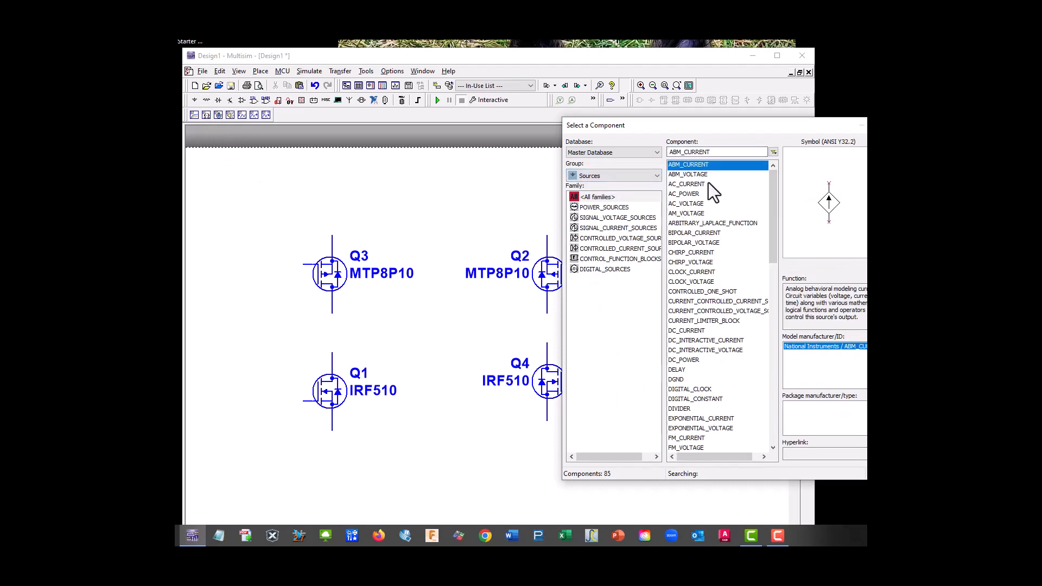
click(593, 207)
click(680, 193)
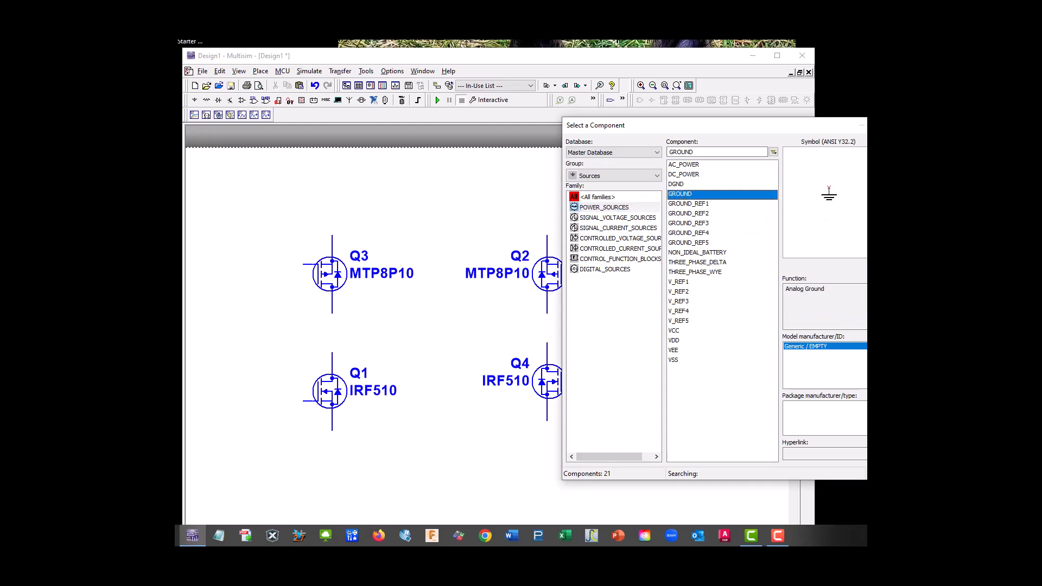
click(898, 146)
click(236, 324)
right_click(239, 347)
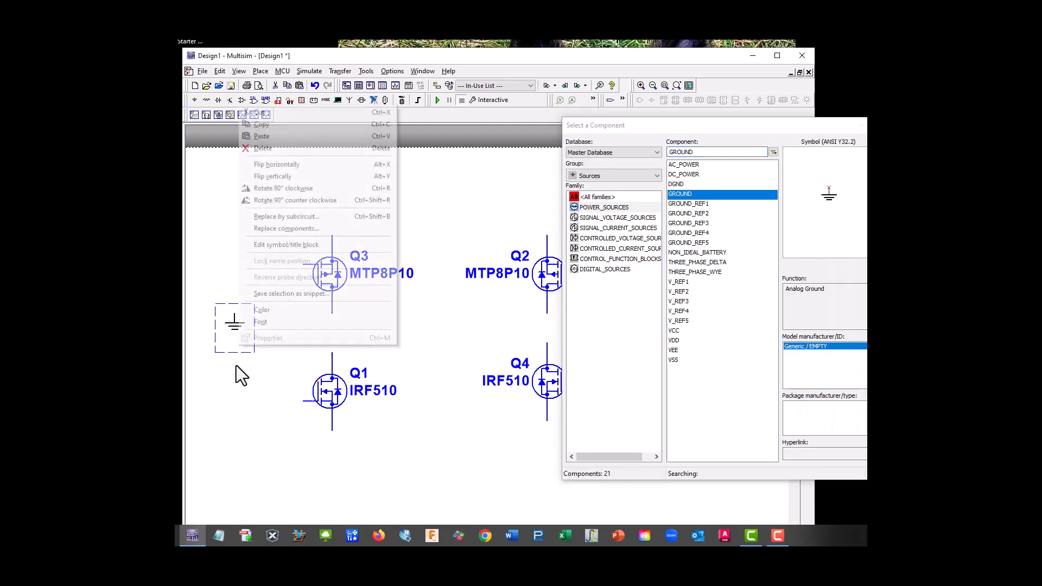
click(898, 146)
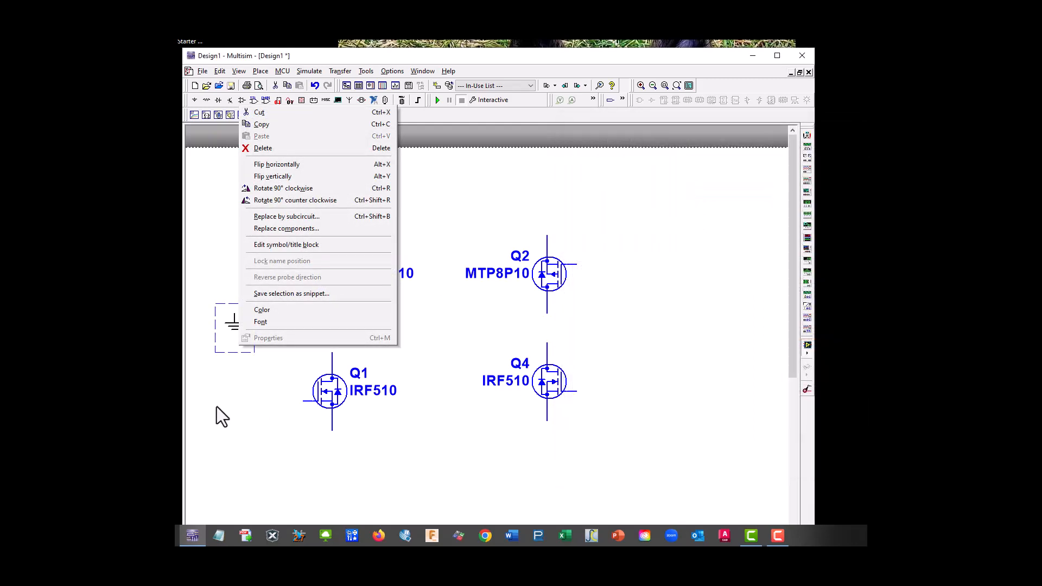
click(231, 383)
click(898, 160)
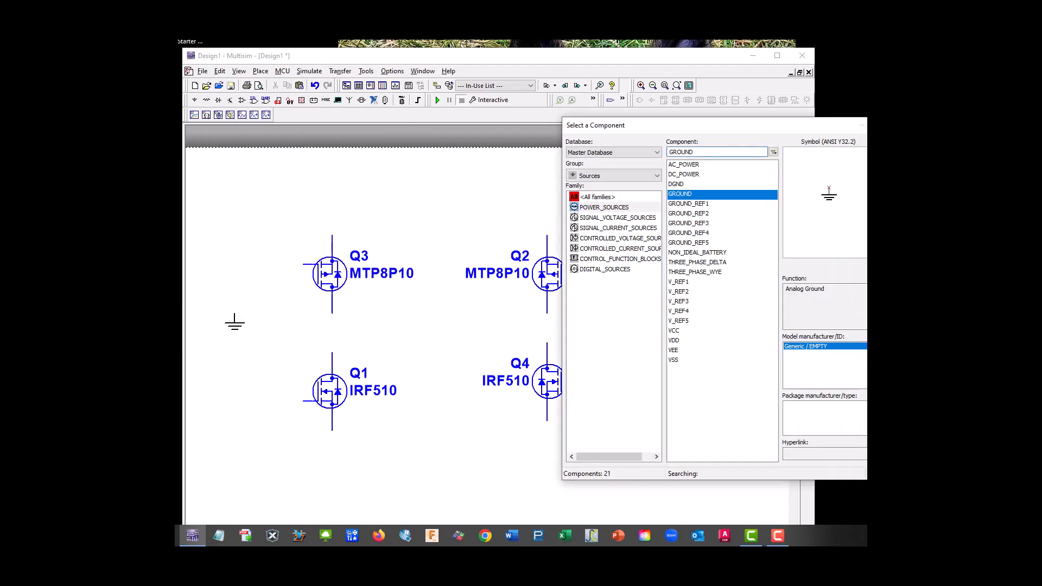
click(234, 357)
Step: Place a VCC supply centred above the two MTP8P10 transistors and set its voltage to 12 V
click(676, 332)
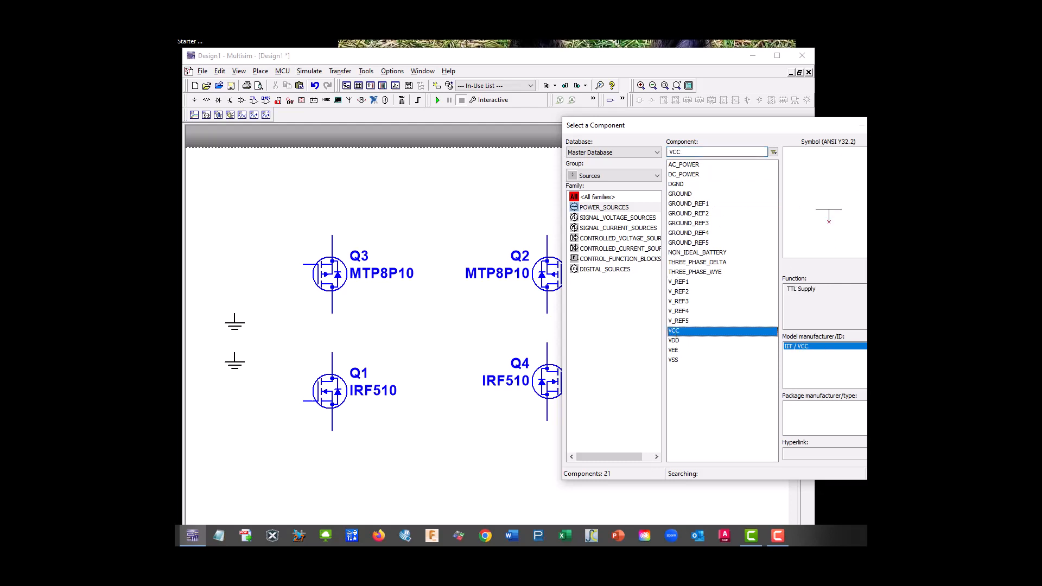
click(898, 159)
click(422, 185)
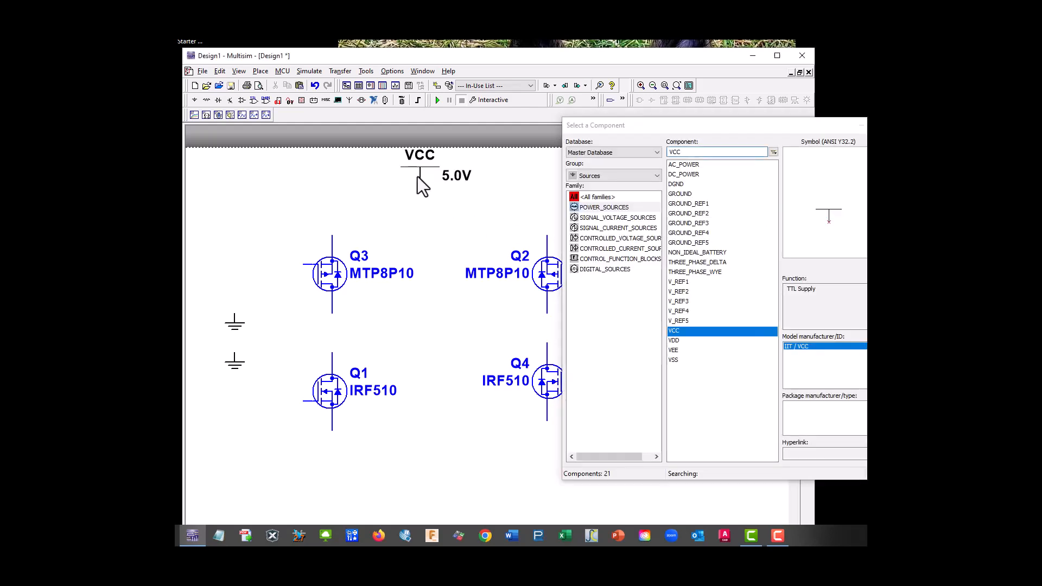
double_click(418, 177)
click(498, 247)
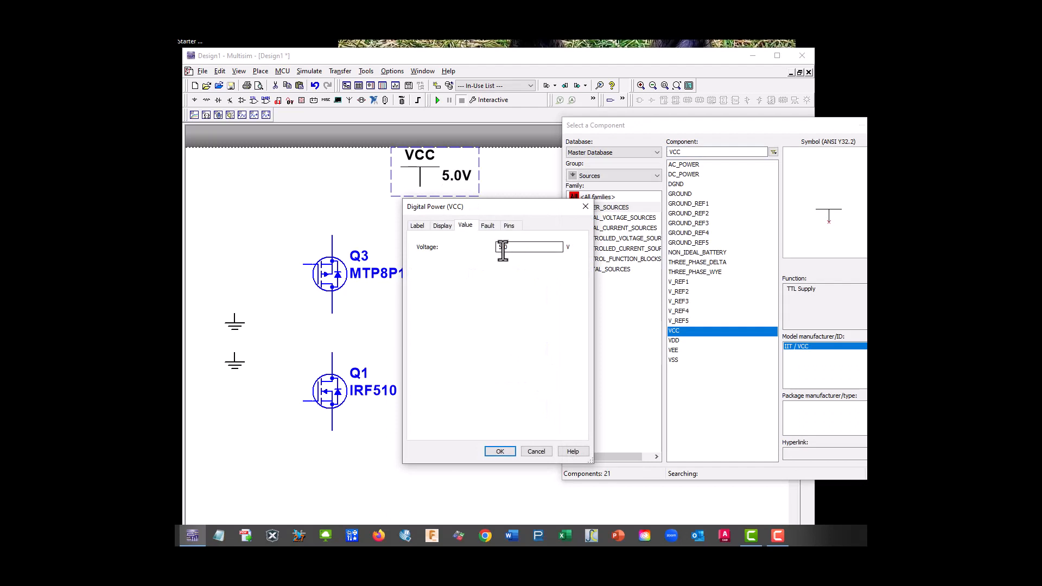
drag(498, 247, 502, 248)
text(12)
click(511, 451)
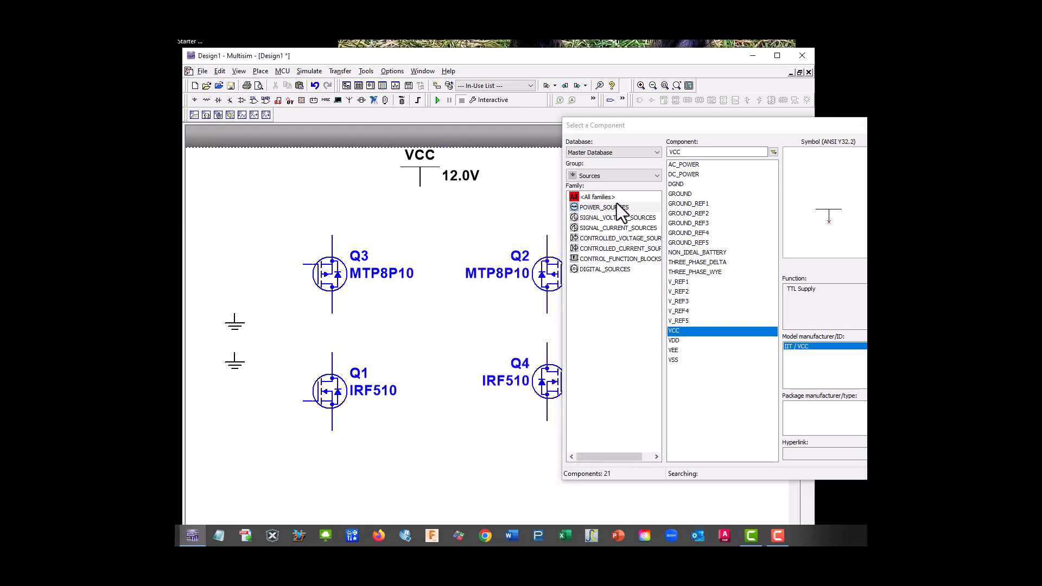
Step: Place a 1k resistor from the Basic group's RESISTOR family to the upper left of transistor Q3
click(604, 177)
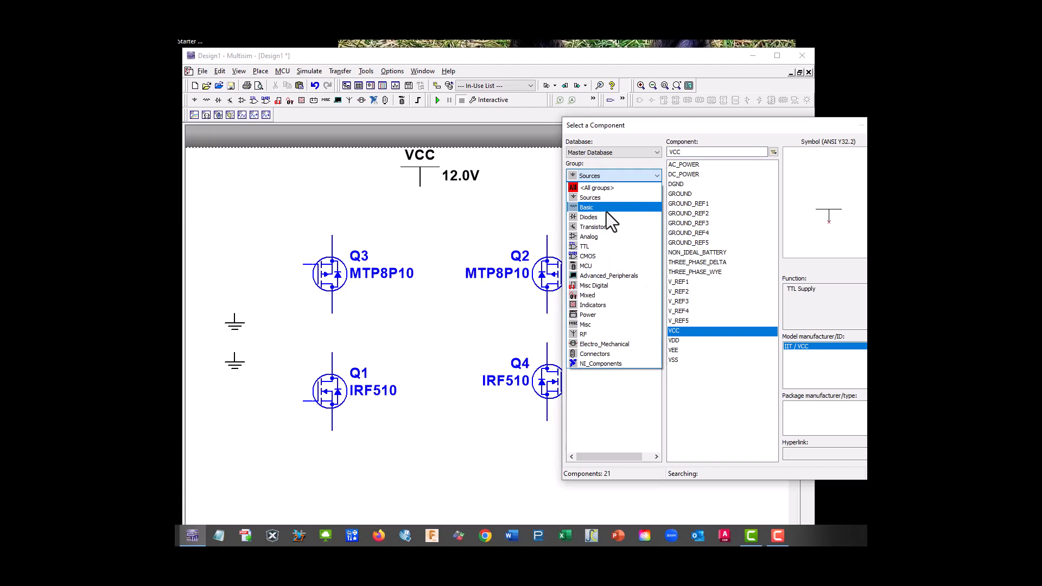
click(607, 212)
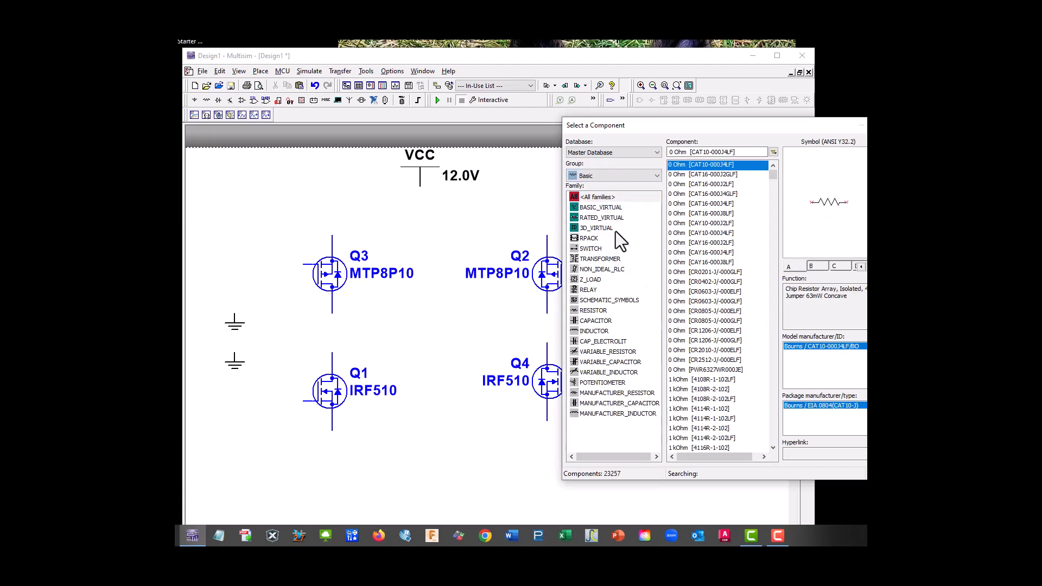
click(594, 311)
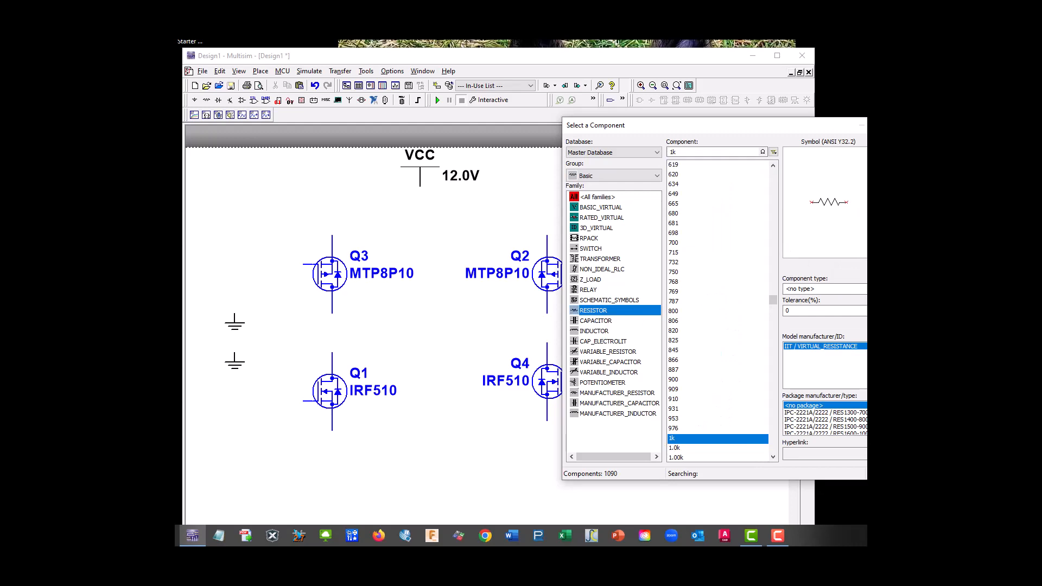
key(Return)
click(221, 235)
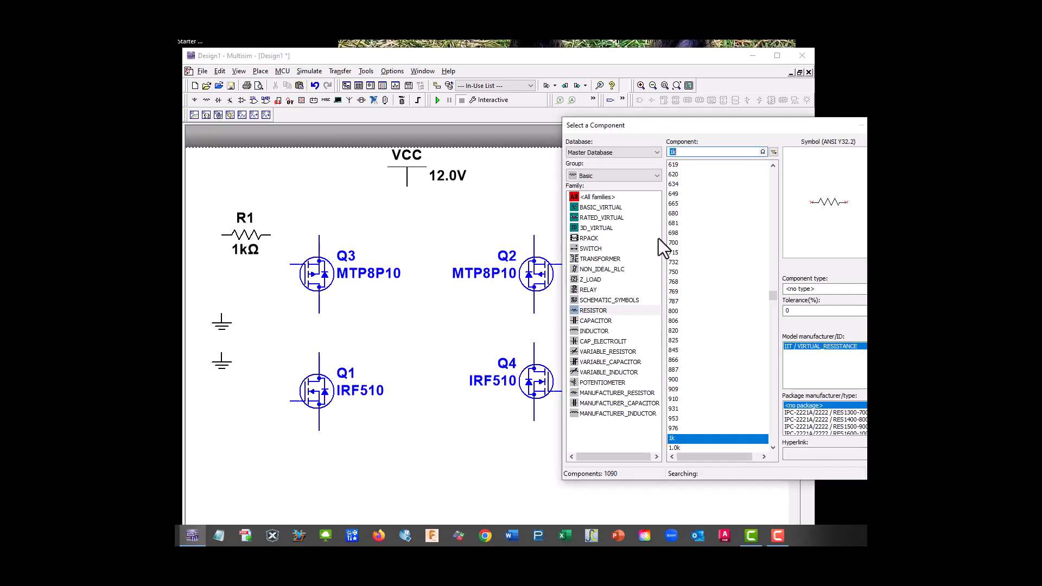
Step: Place a 1k resistor to the upper right of transistor Q2 and an SPDT switch from the SWITCH family below the transistors
key(Return)
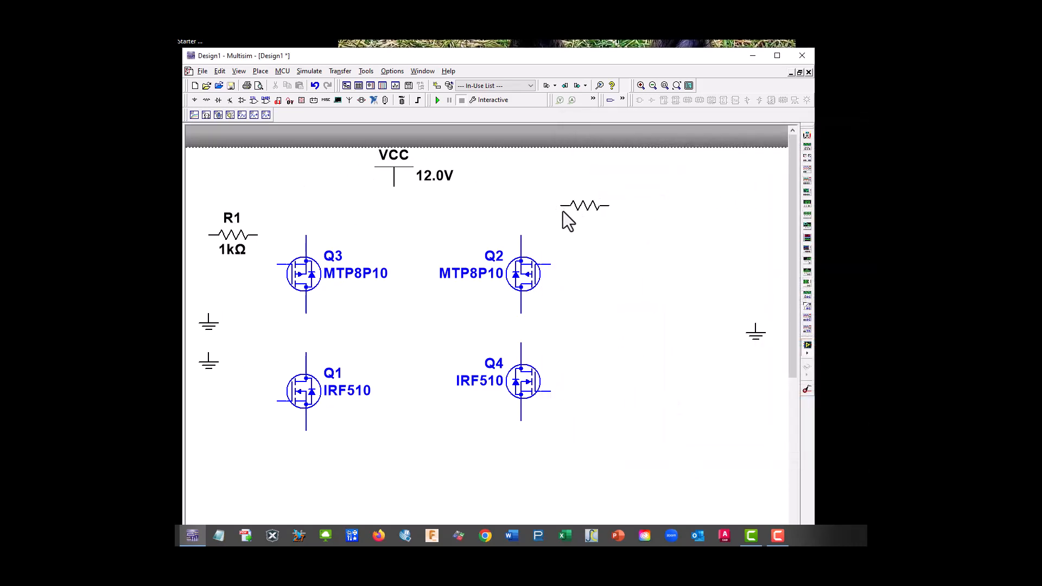
click(564, 214)
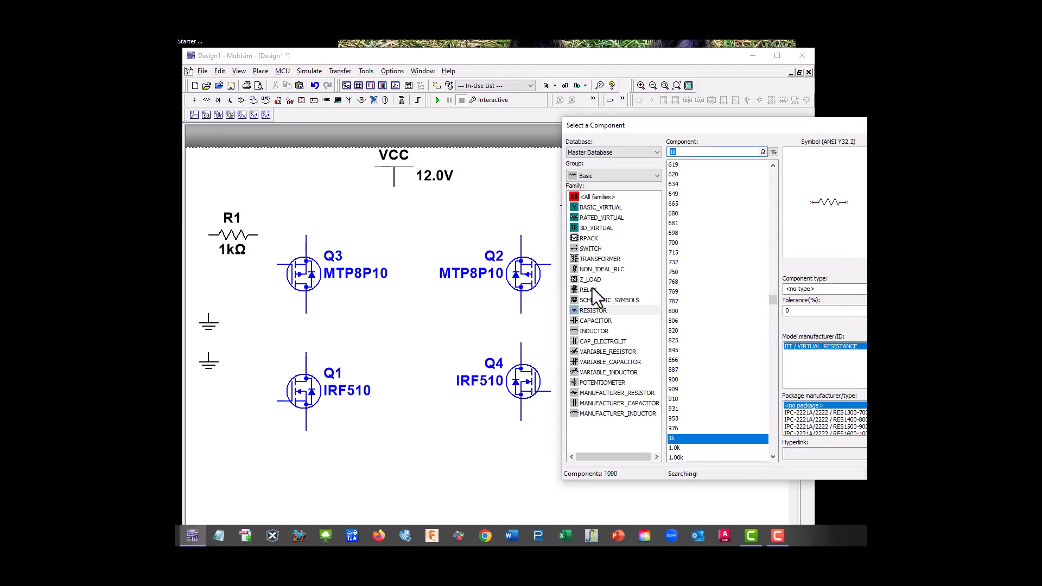
click(592, 249)
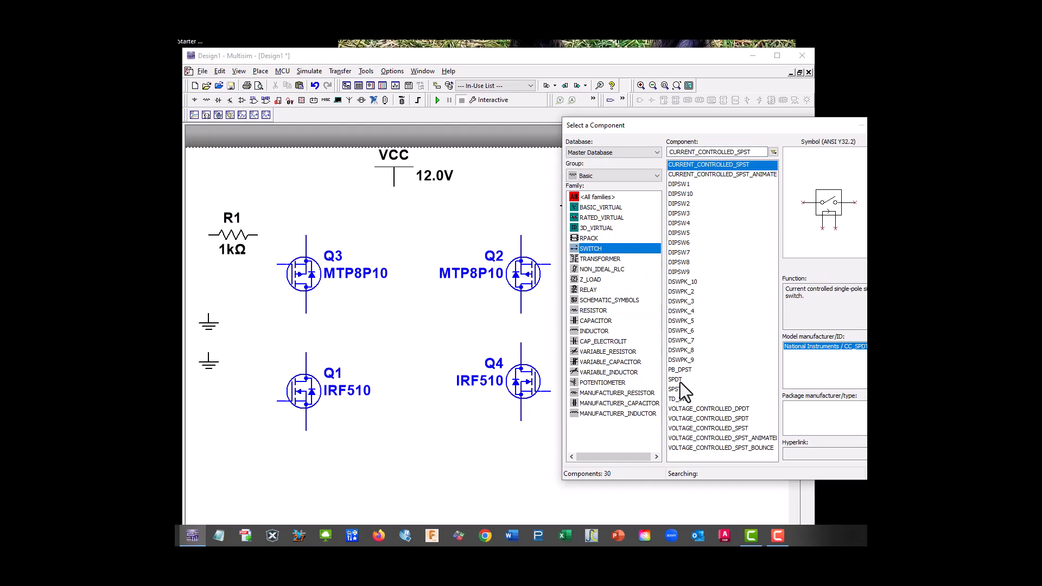
click(706, 368)
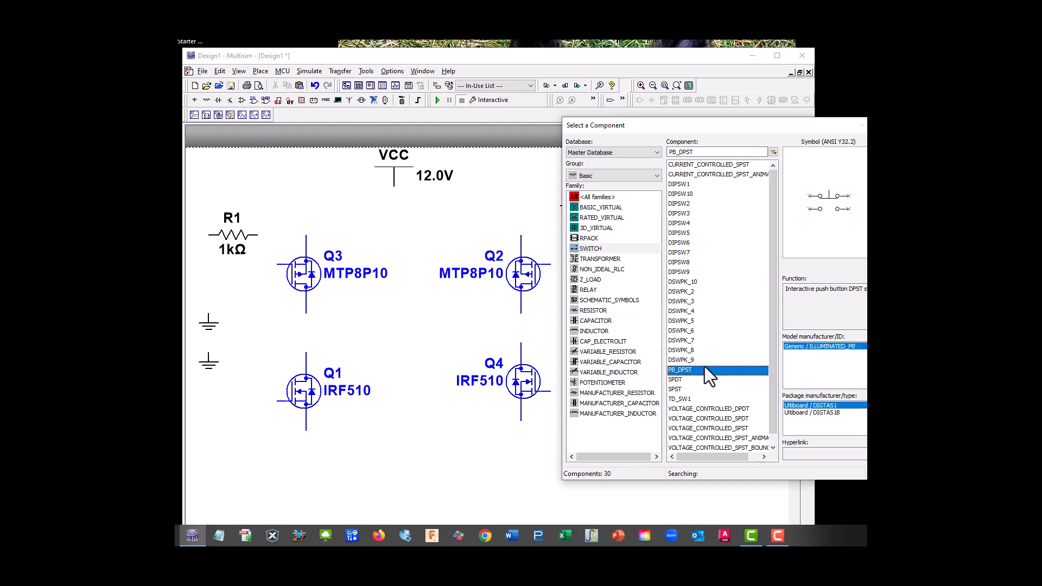
click(682, 378)
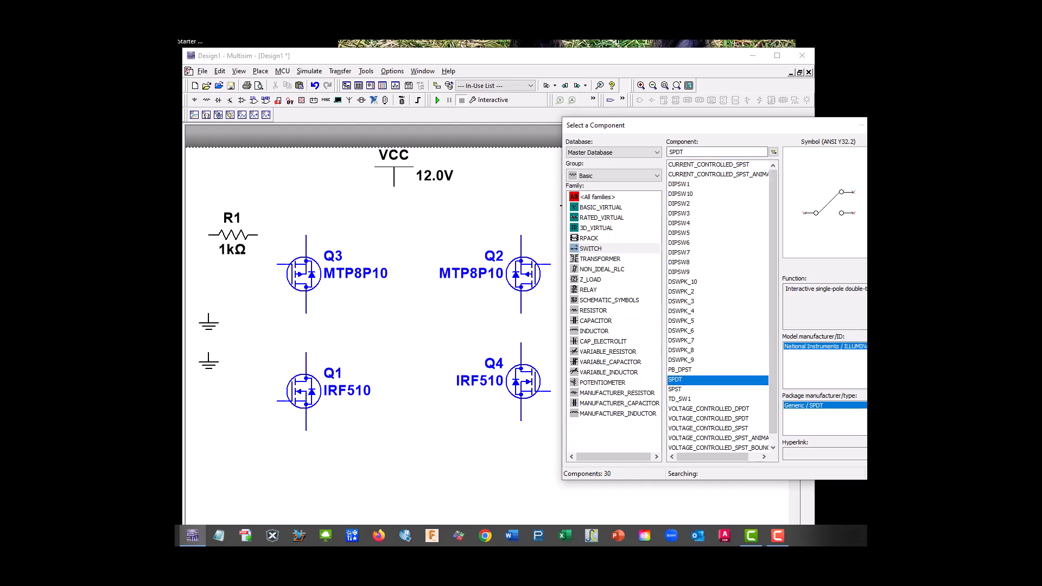
click(898, 143)
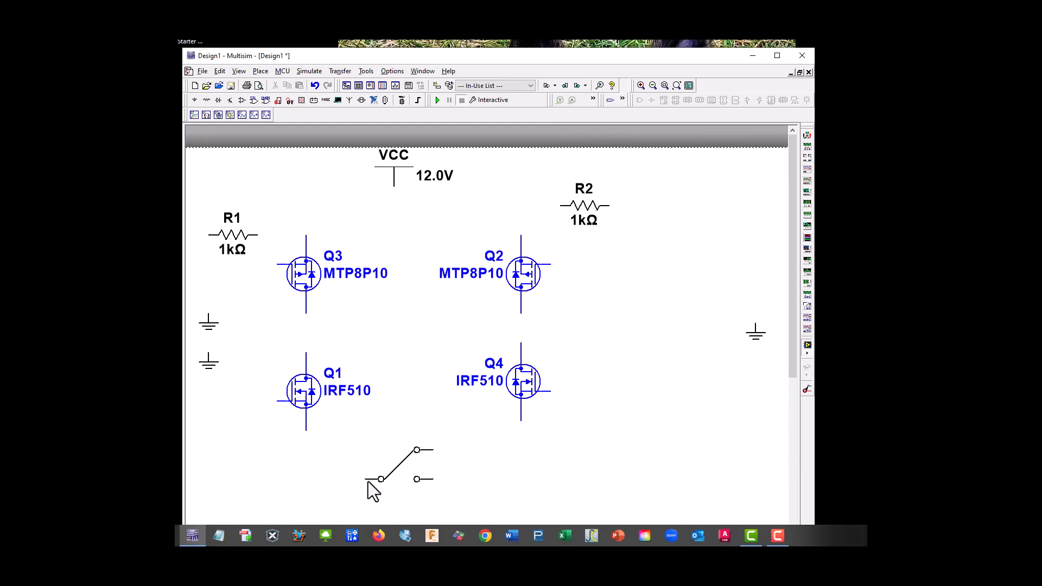
click(368, 481)
Step: Rotate the SPDT switch 90° clockwise
right_click(398, 476)
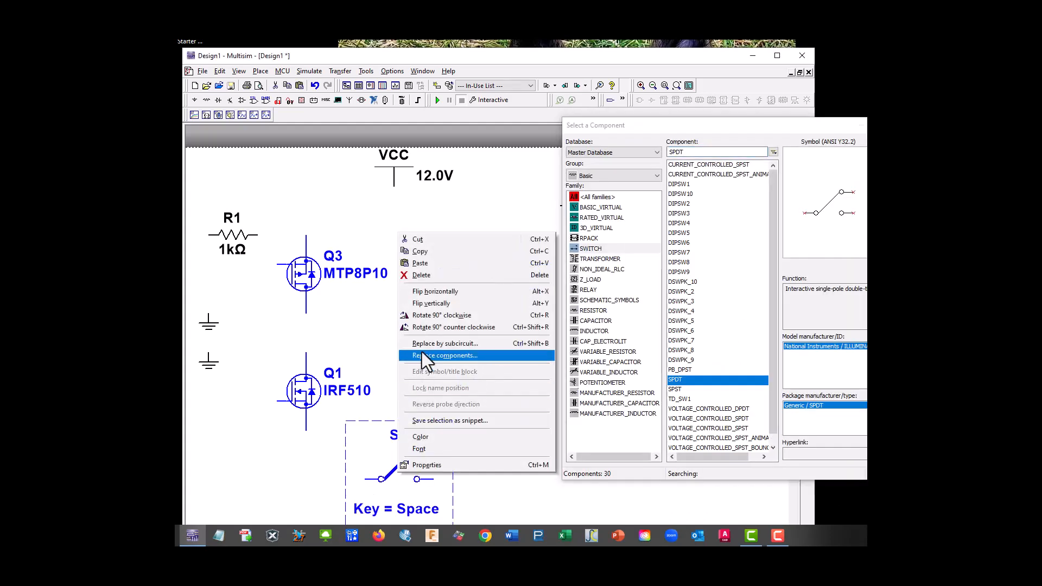
click(424, 313)
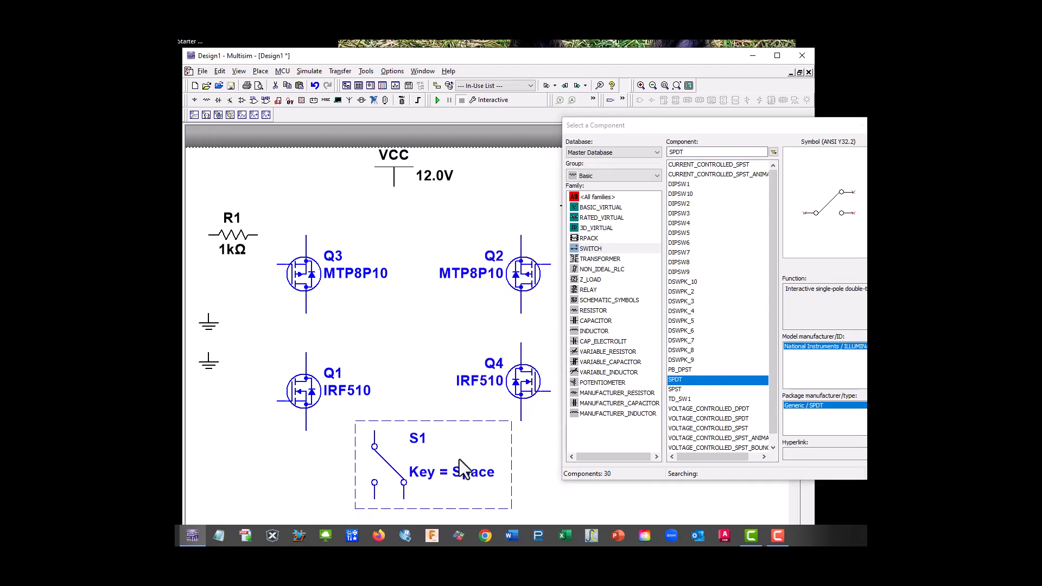
click(538, 495)
Step: Place an LED_red and, below it, an LED_green from the Diodes group's LED family between the transistor pairs, and finish component placement
click(598, 177)
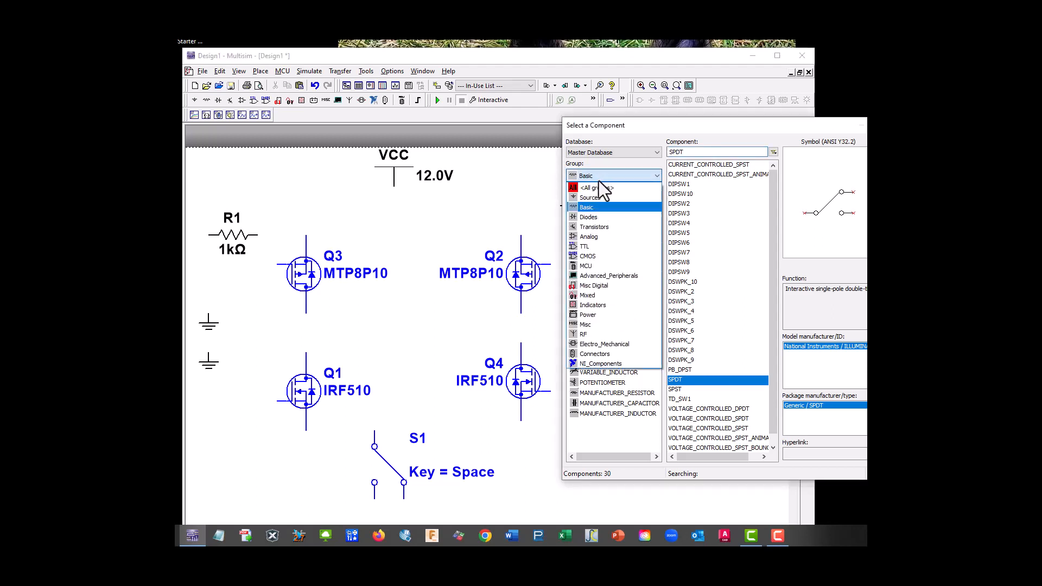
click(598, 218)
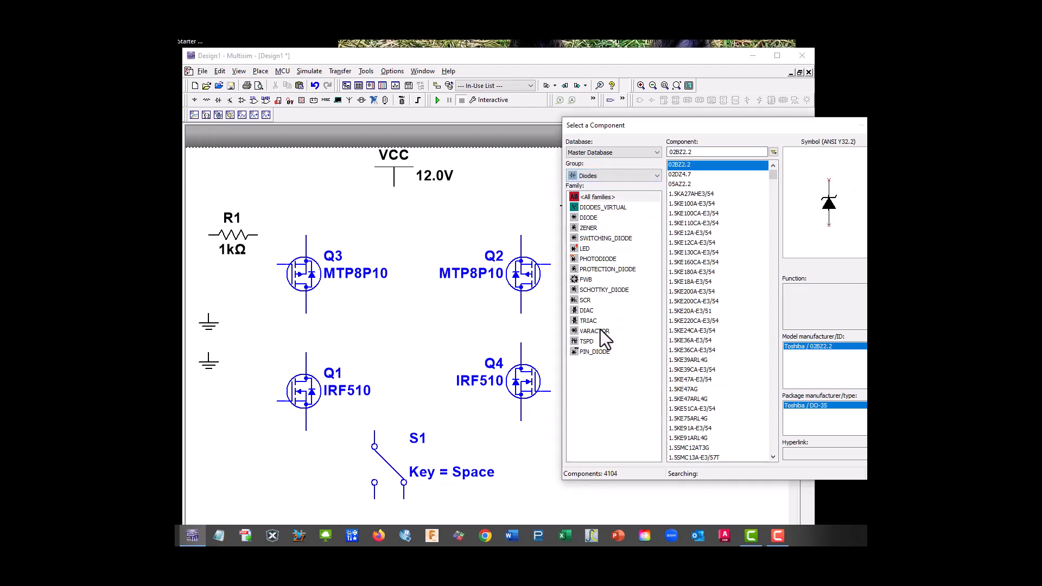
click(594, 248)
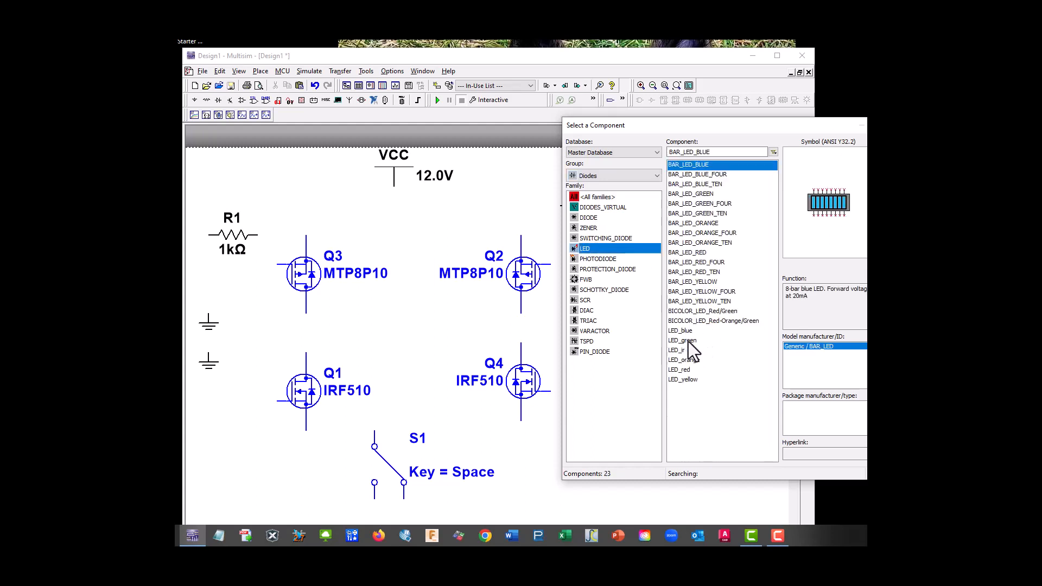
click(683, 370)
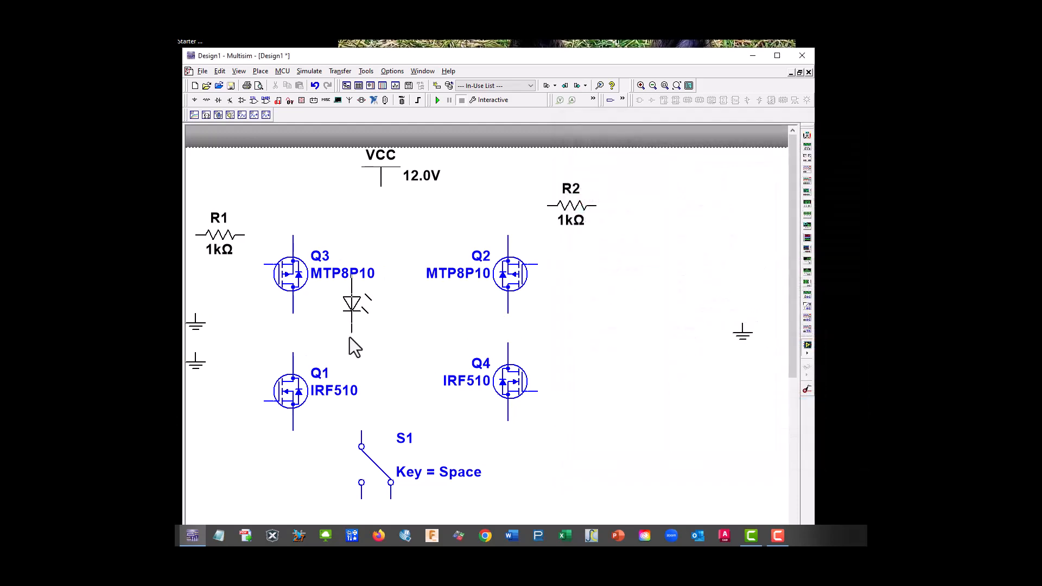
click(388, 340)
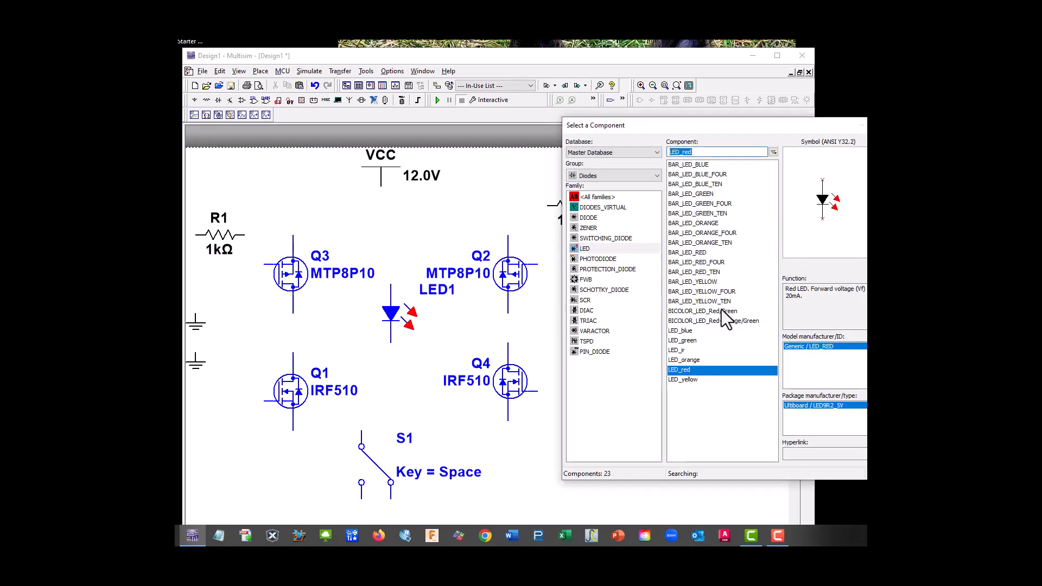
double_click(682, 340)
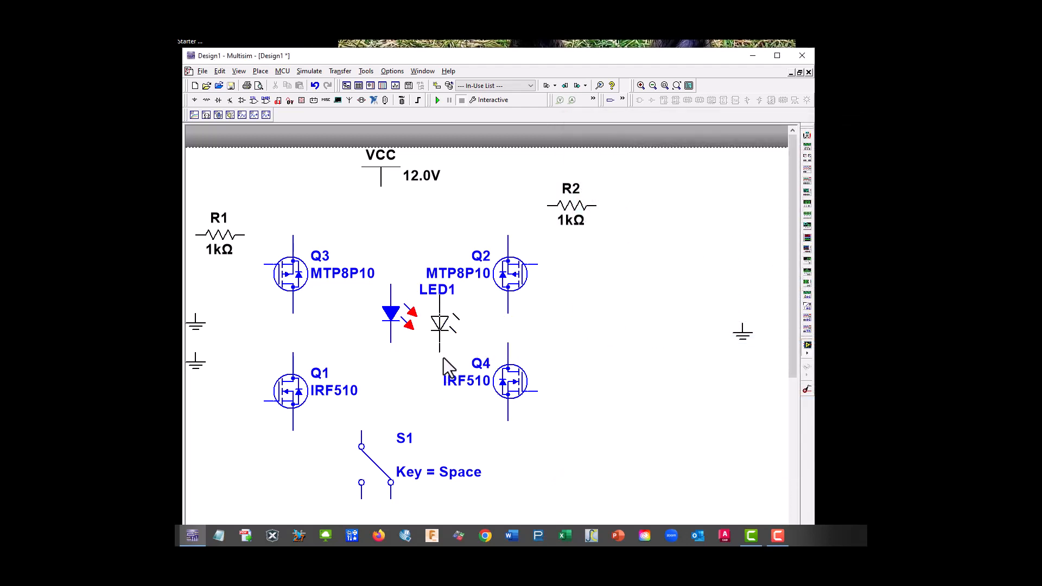
click(412, 402)
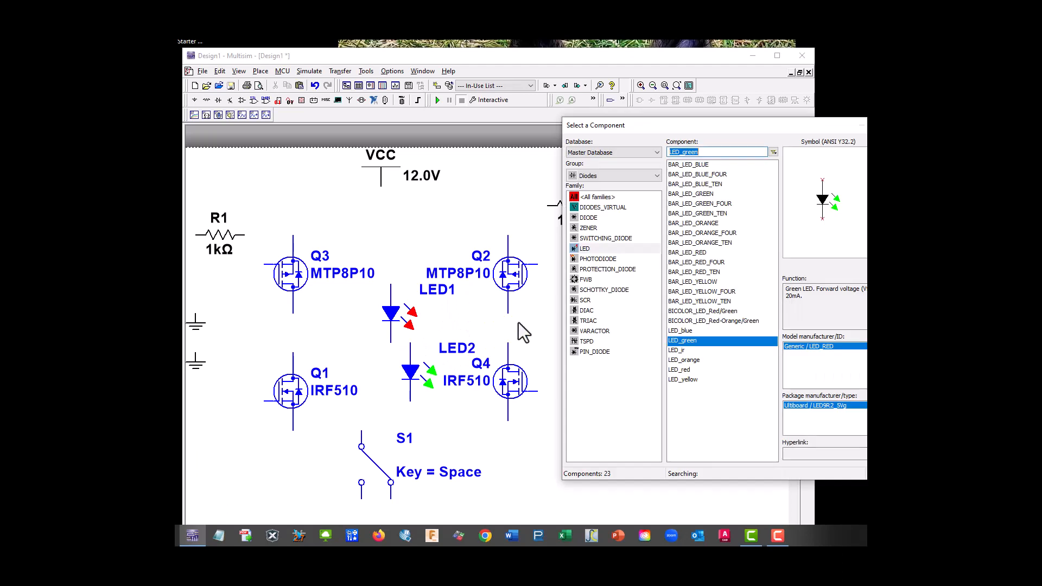
click(597, 175)
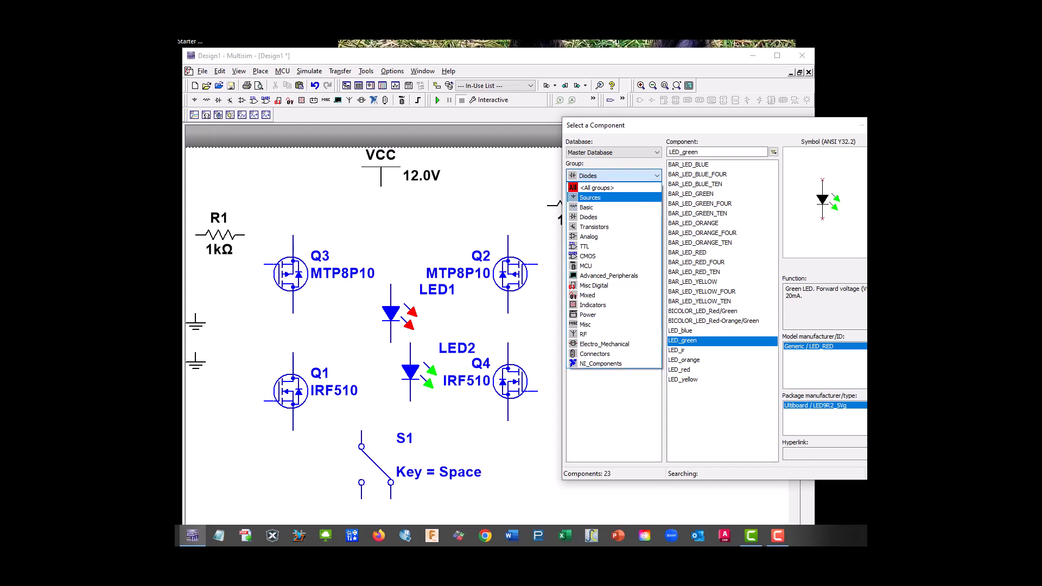
click(856, 159)
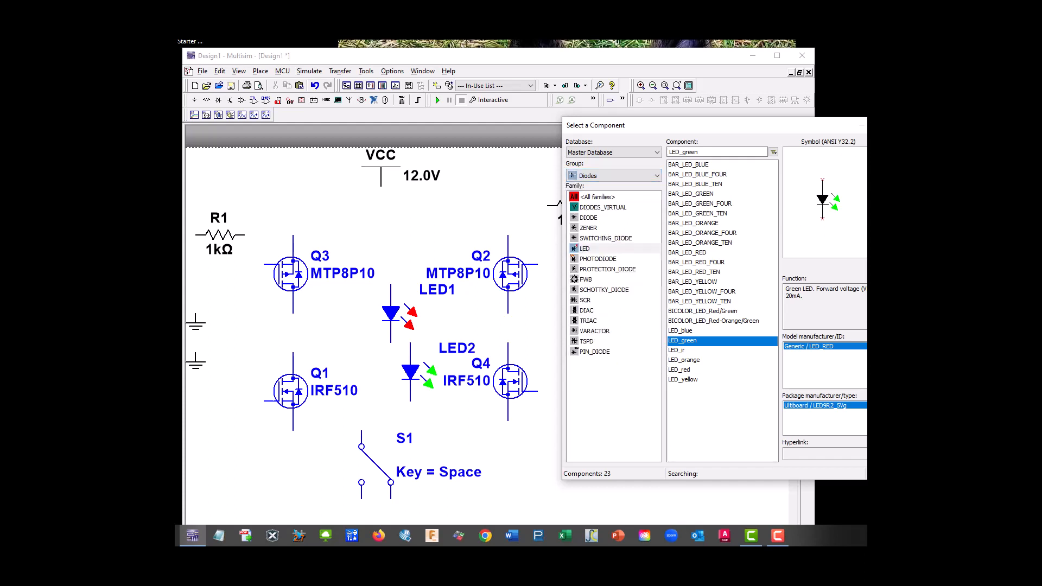
click(898, 157)
Step: Copy resistor R1 and paste it twice, once beside the red LED and once between and to the right of Q2 and Q4
click(227, 242)
right_click(226, 240)
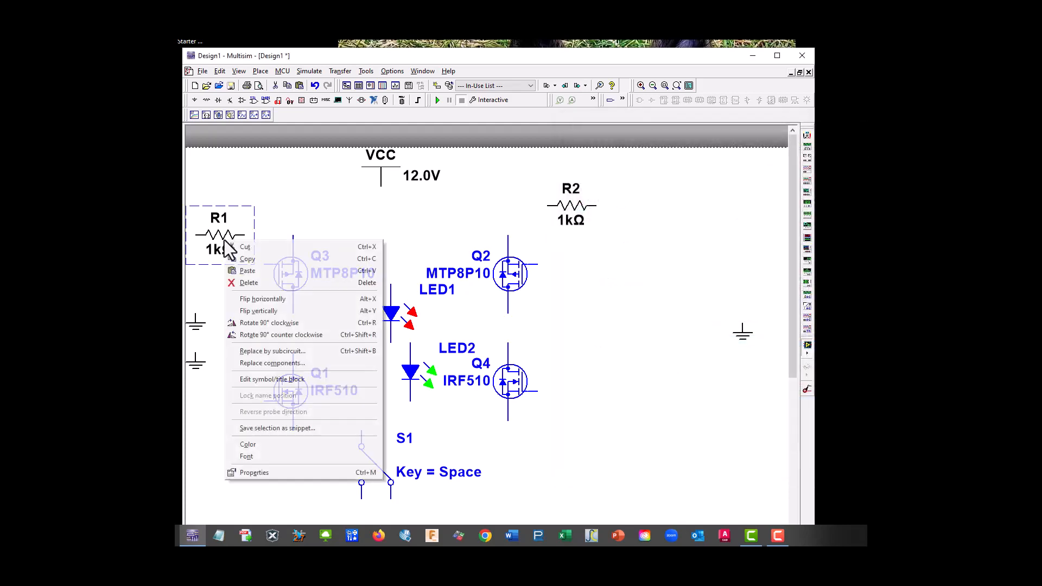
click(266, 258)
right_click(361, 327)
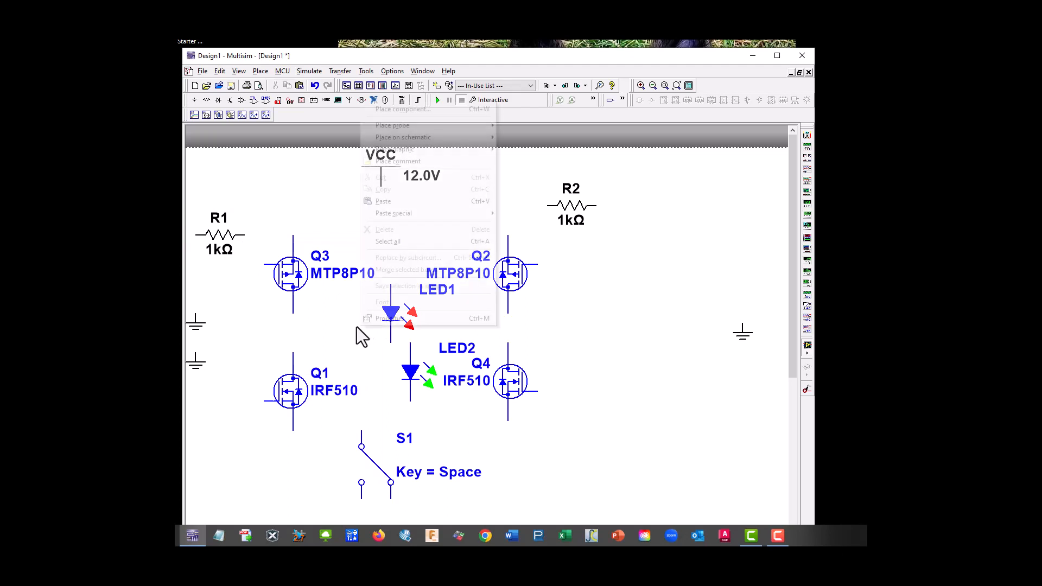
click(395, 201)
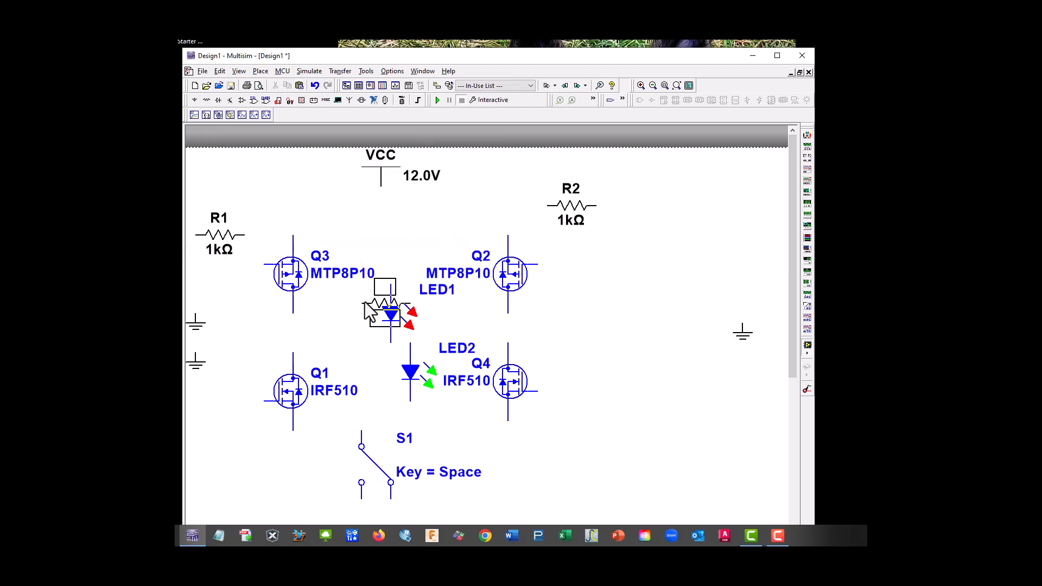
click(347, 330)
right_click(458, 322)
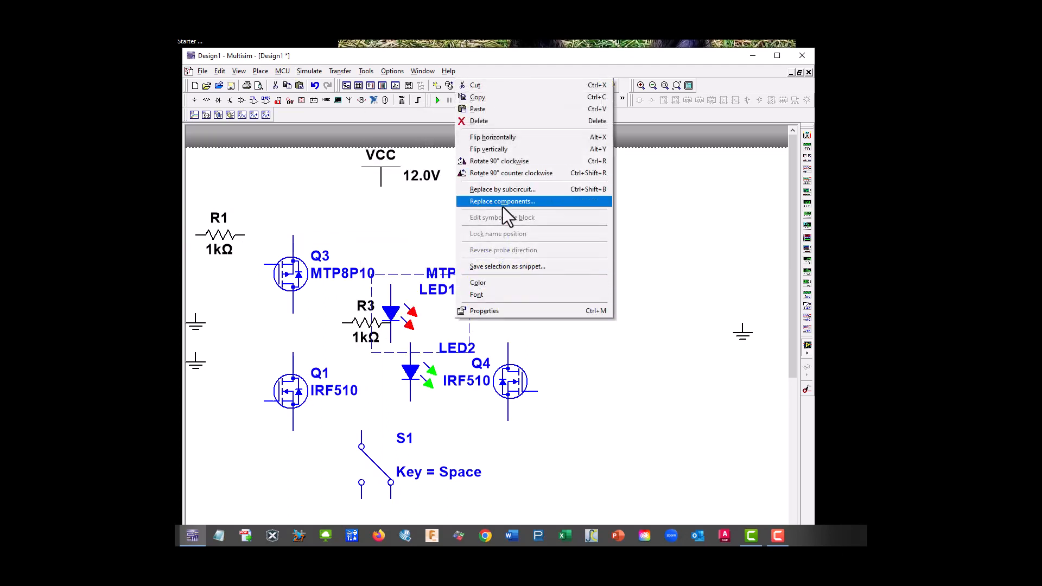
click(478, 108)
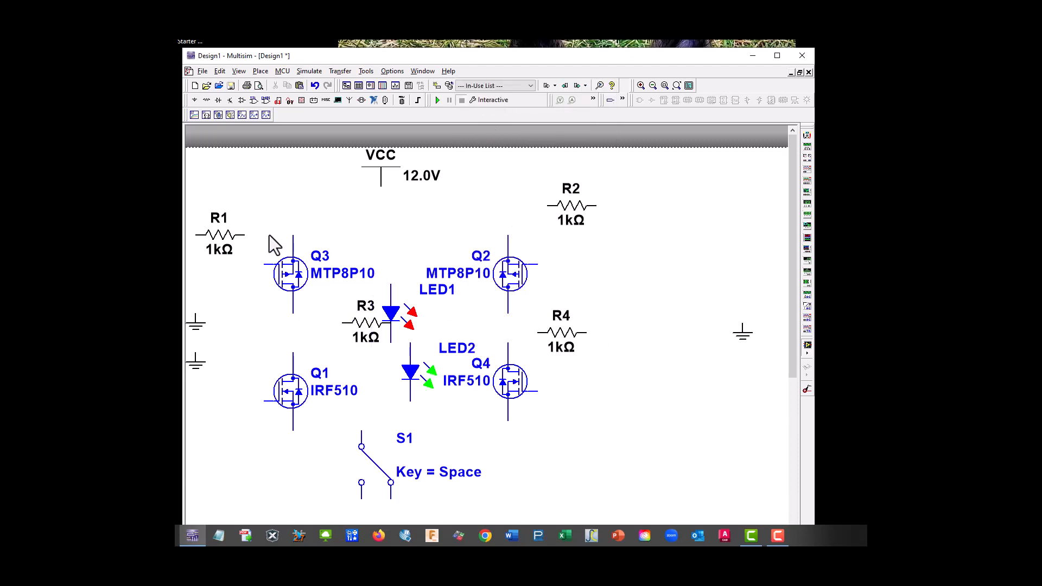
Step: Select the whole circuit and move it down and to the right on the sheet
scroll(301, 293, down, 3)
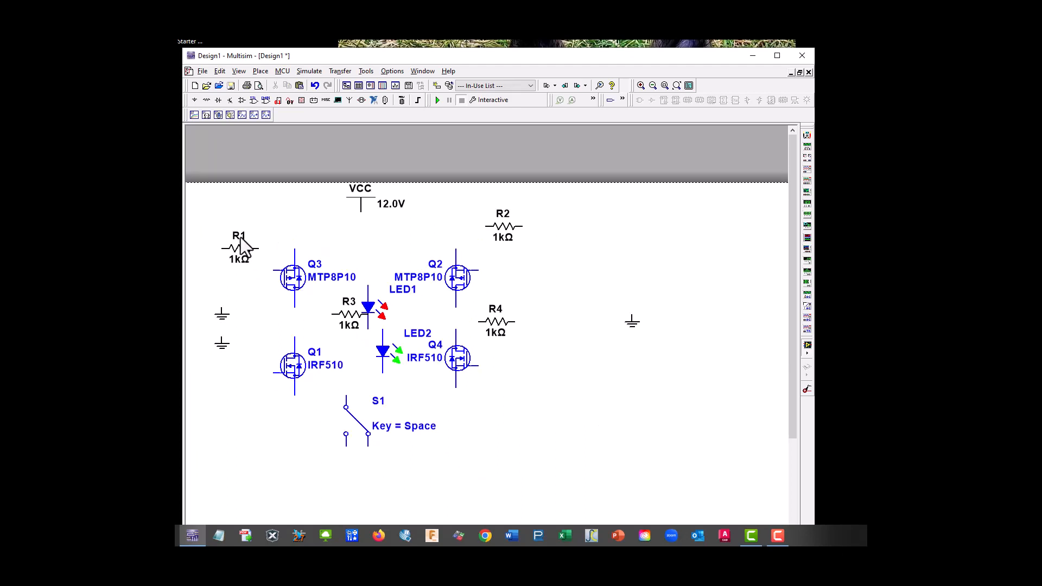
drag(204, 190, 669, 474)
drag(444, 334, 517, 428)
drag(793, 289, 790, 349)
click(270, 432)
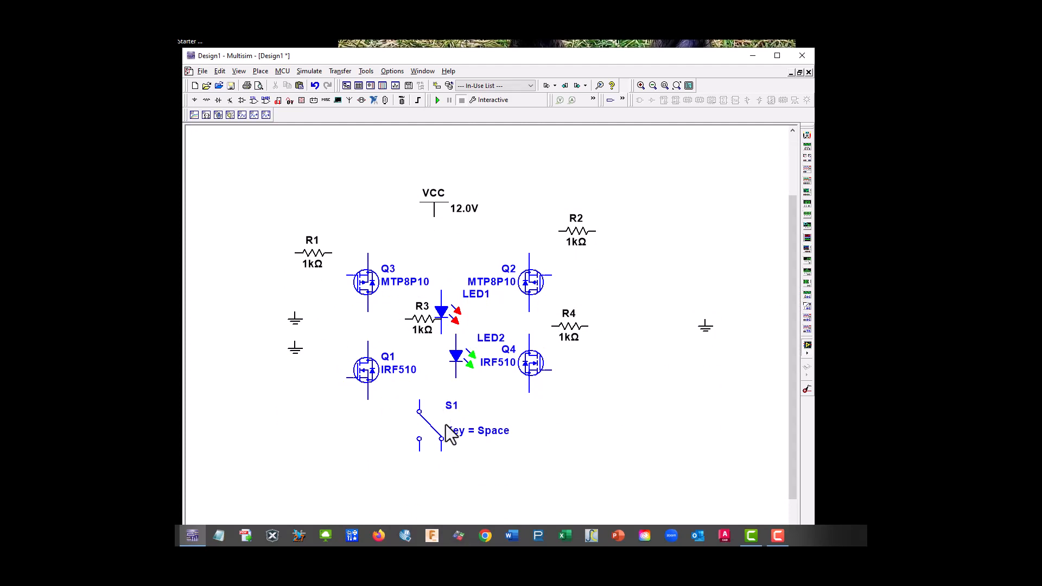
Step: Flip switch S1 vertically so its two contacts face up, and move it lower, clear of the transistors
drag(423, 441, 464, 468)
right_click(464, 461)
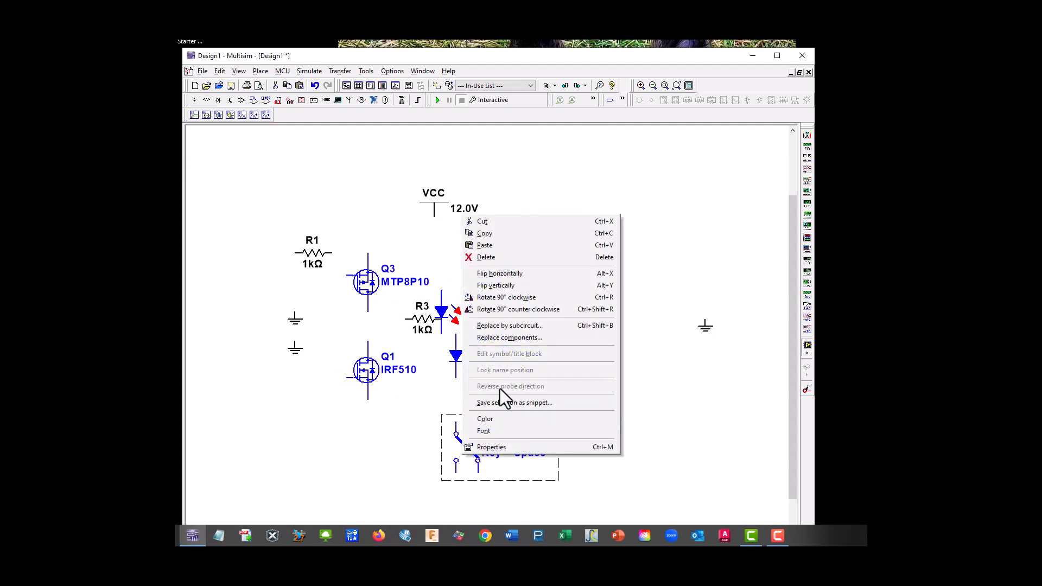
key(Escape)
click(523, 305)
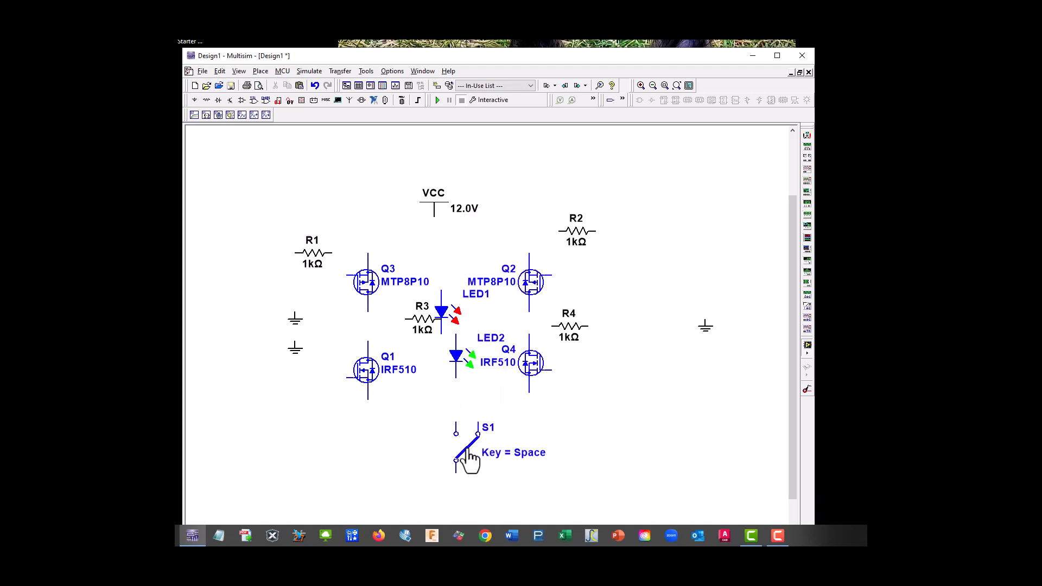
drag(466, 451, 419, 476)
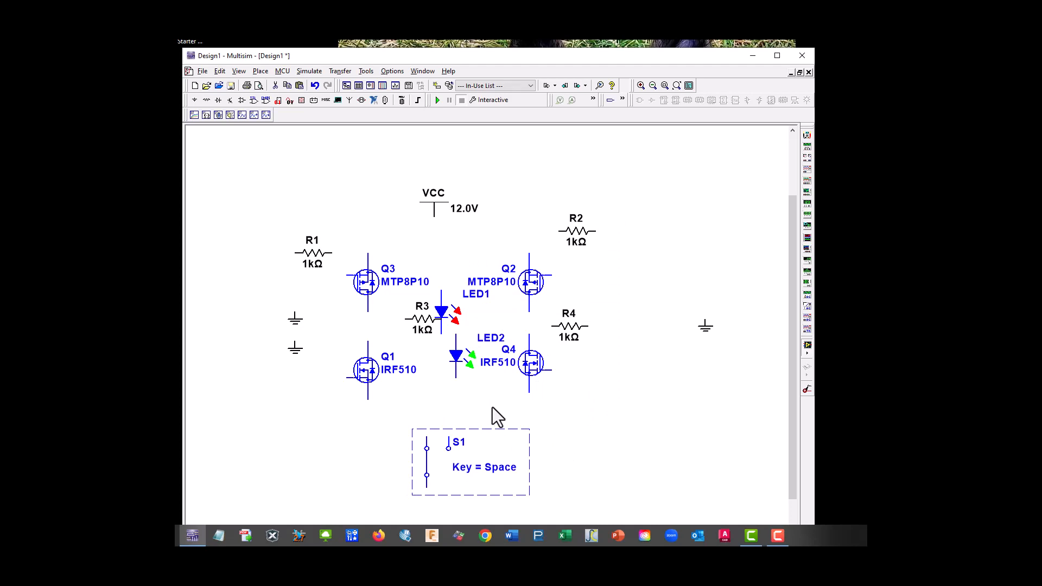
click(438, 462)
drag(438, 474, 433, 480)
click(568, 463)
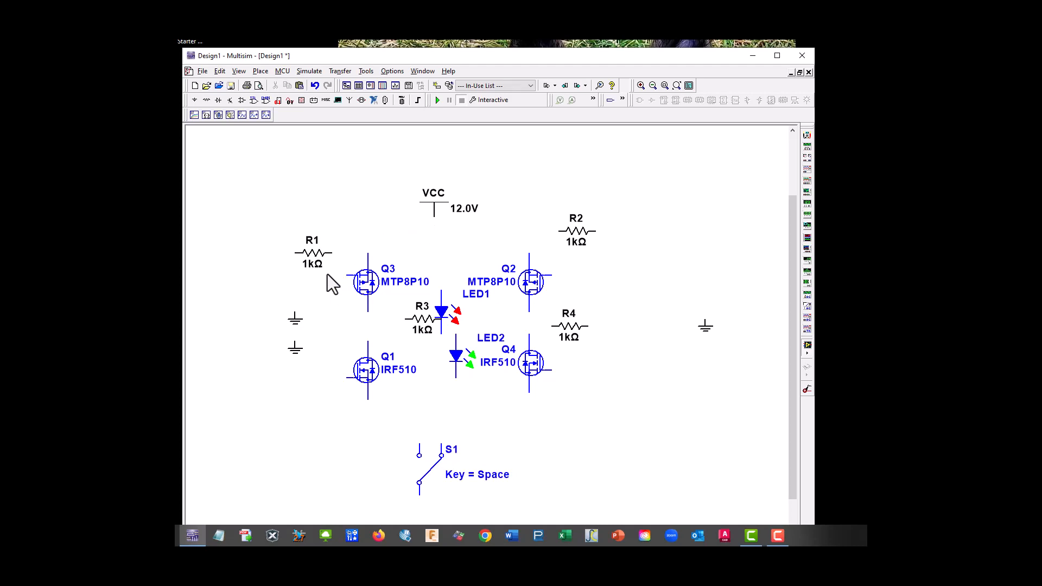
Step: Rotate resistors R1 and R2 90° clockwise so they stand vertically, and move R1 slightly higher
right_click(319, 256)
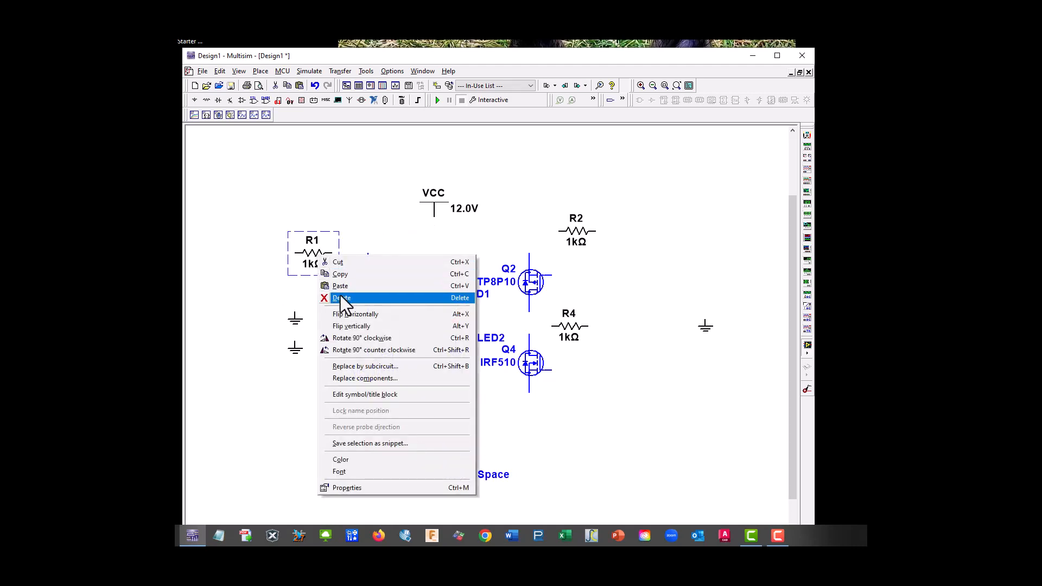
click(342, 336)
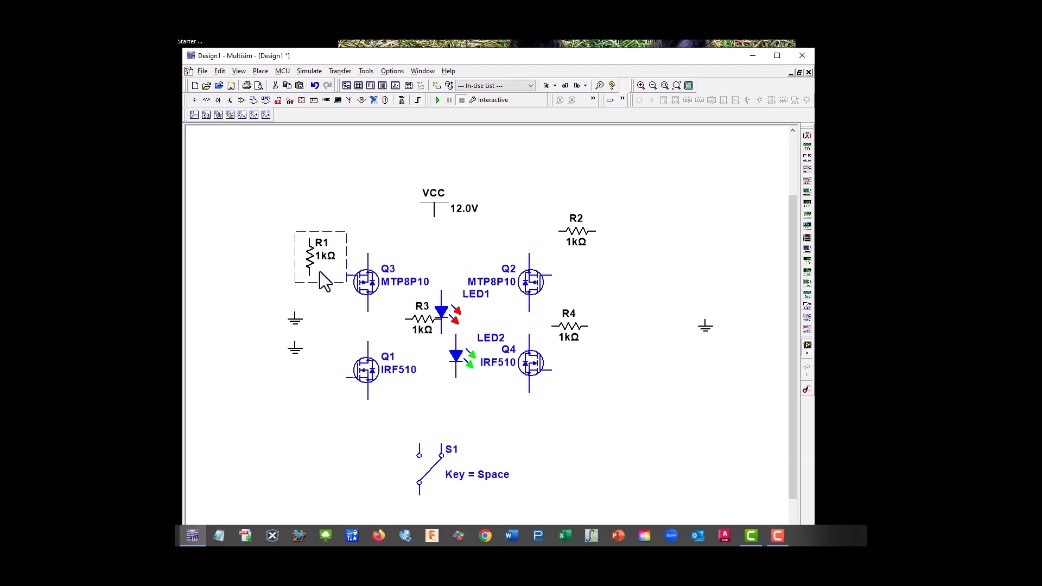
drag(320, 271, 320, 257)
right_click(580, 239)
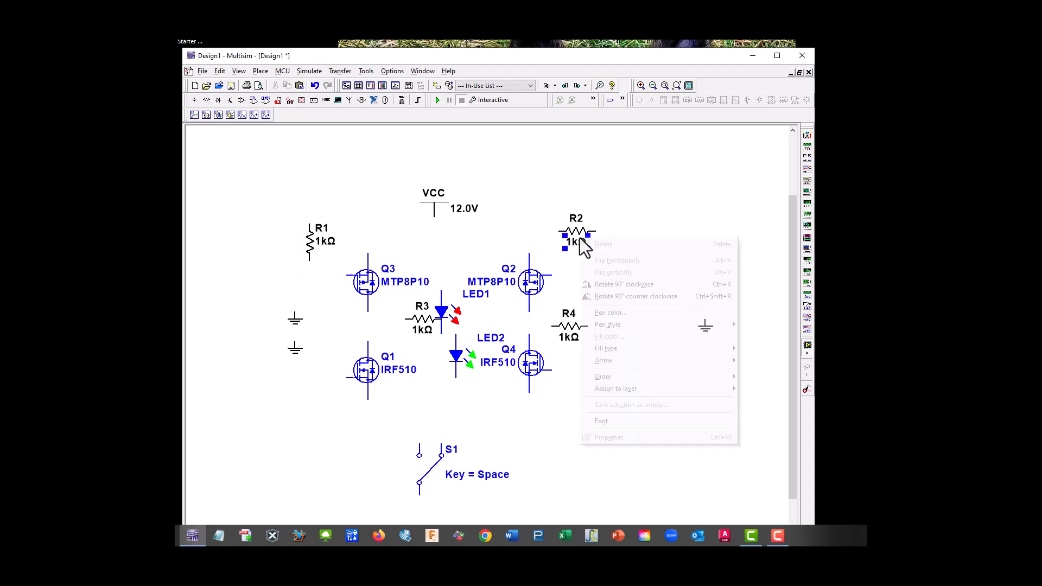
click(580, 236)
right_click(579, 235)
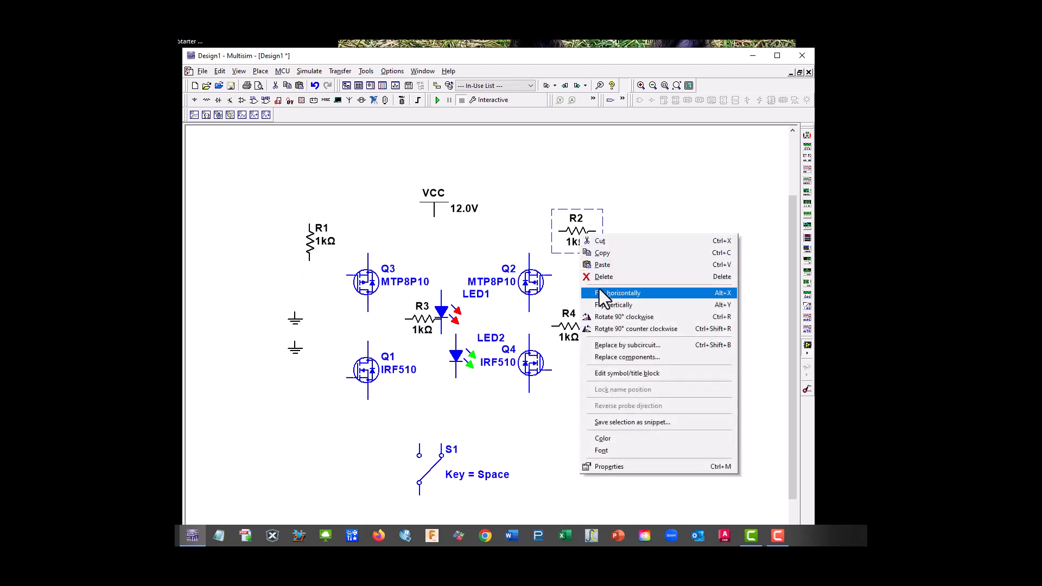
click(604, 316)
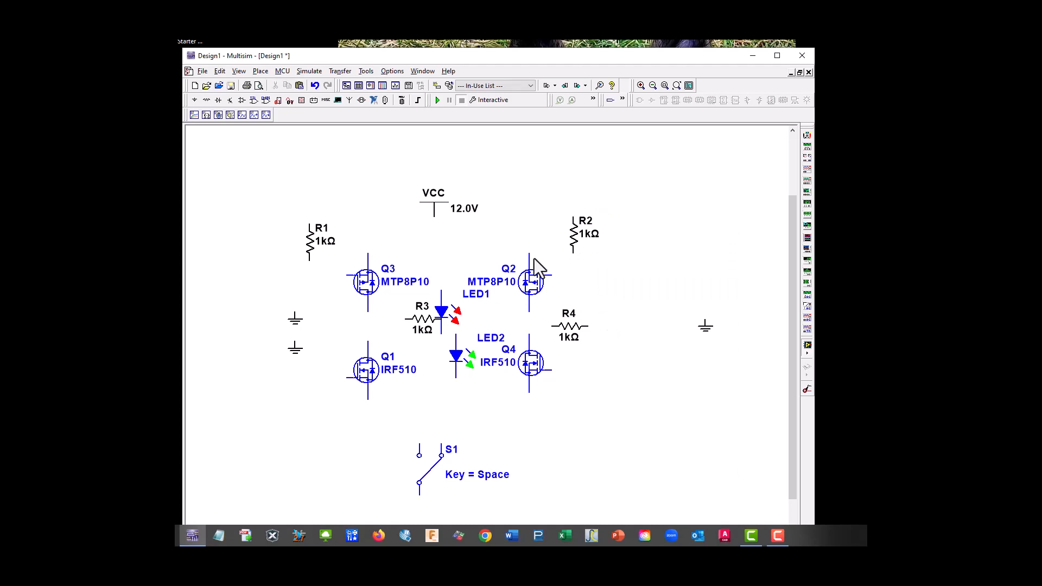
Step: Move the VCC supply higher to leave wiring space above the transistors
drag(435, 212, 437, 182)
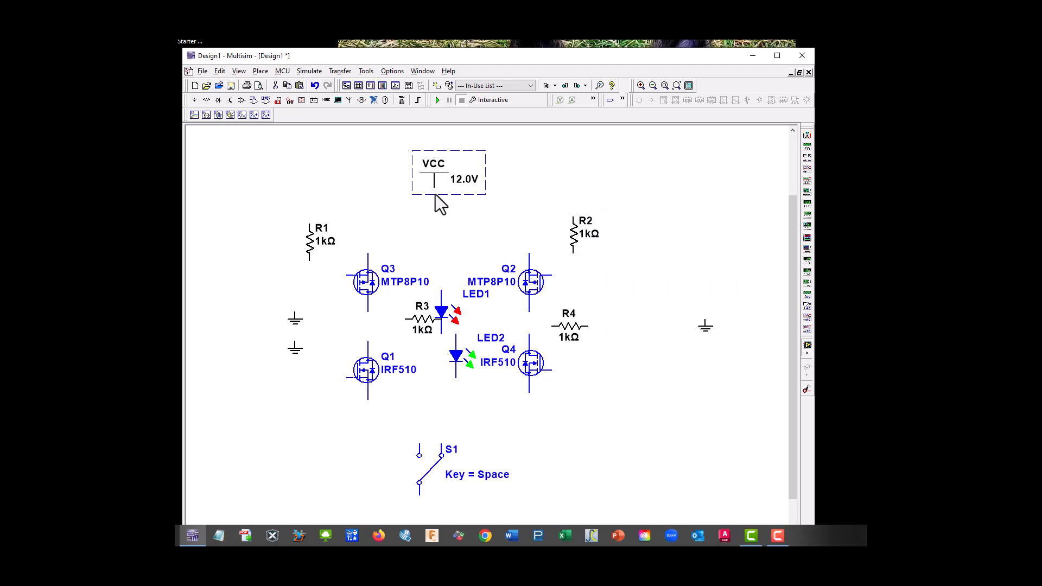
click(434, 188)
key(Escape)
Step: Wire the upper ends of R1 and R2 together and connect the VCC supply to that wire
click(572, 216)
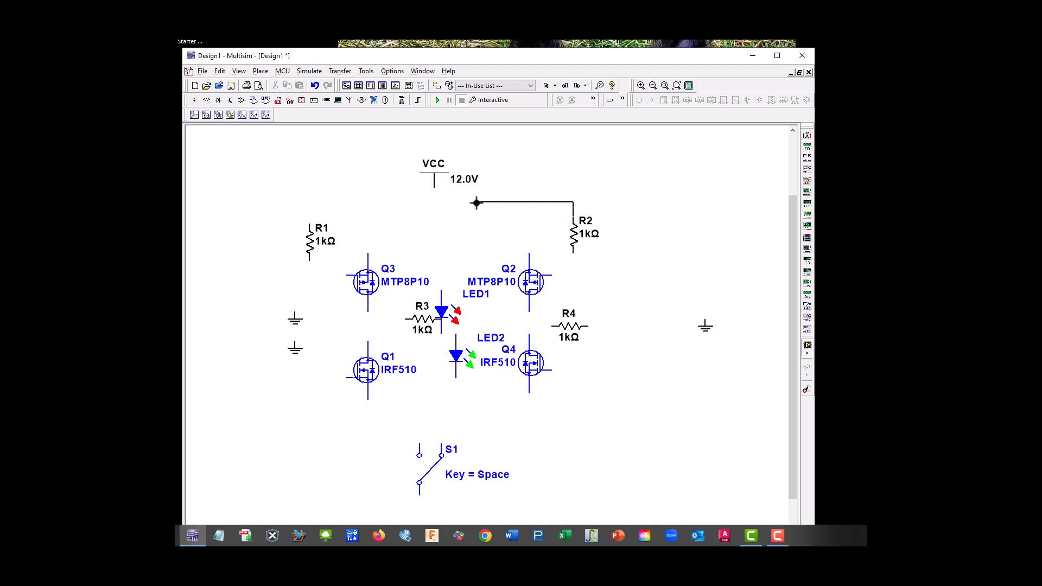
click(310, 218)
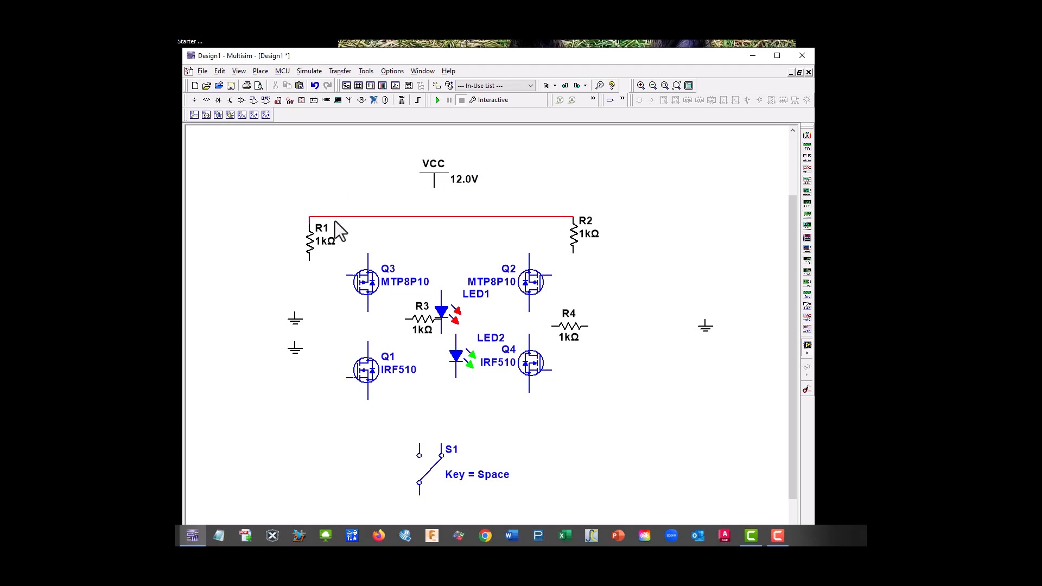
click(433, 189)
click(434, 217)
Step: Move the two spare grounds beside R1's column farther out, and wire the gates of Q1 and Q3 to R1's lower end
drag(298, 320, 254, 316)
drag(297, 357, 246, 365)
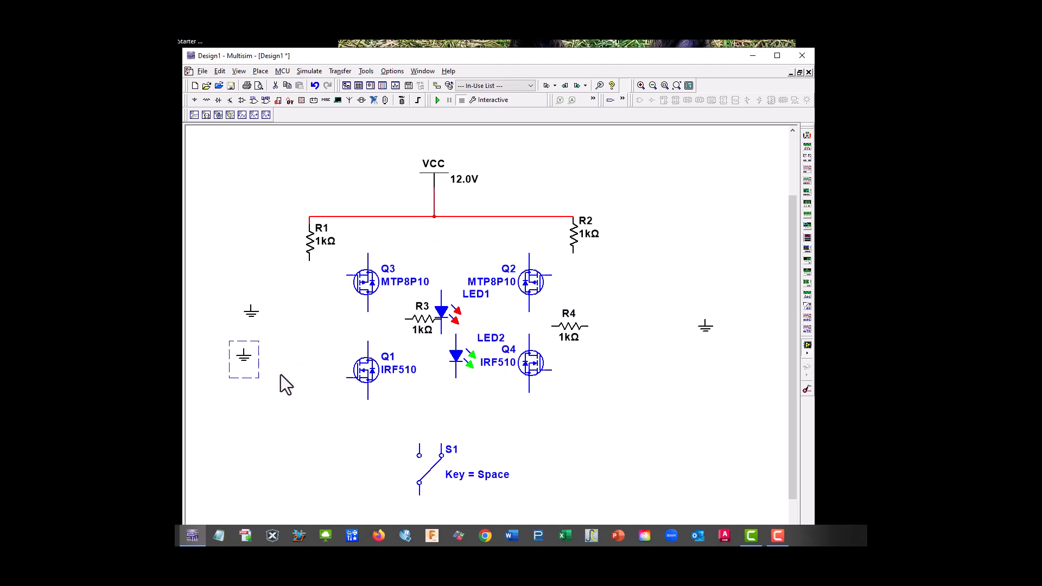
click(349, 377)
click(309, 277)
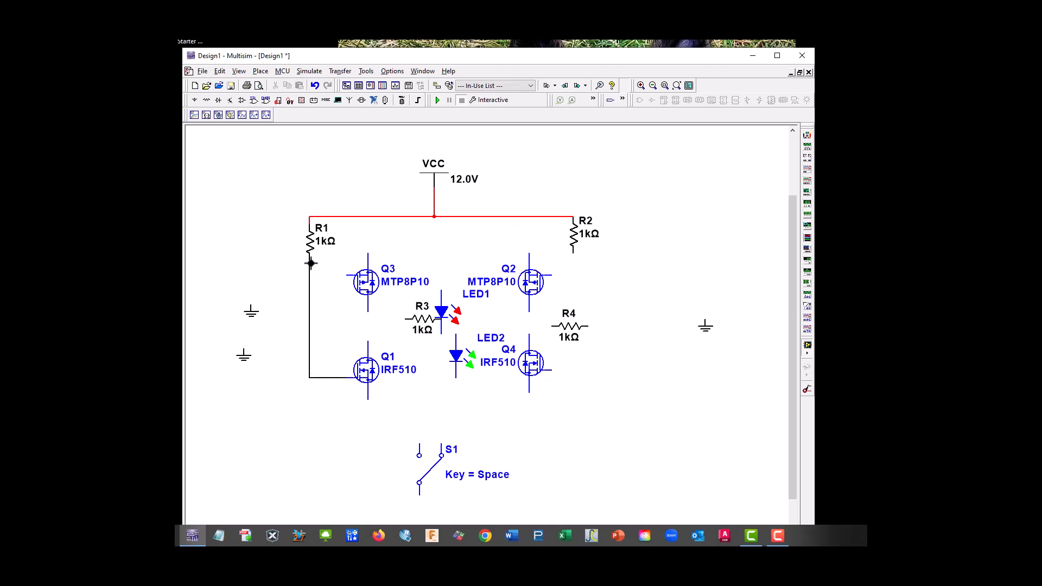
click(348, 276)
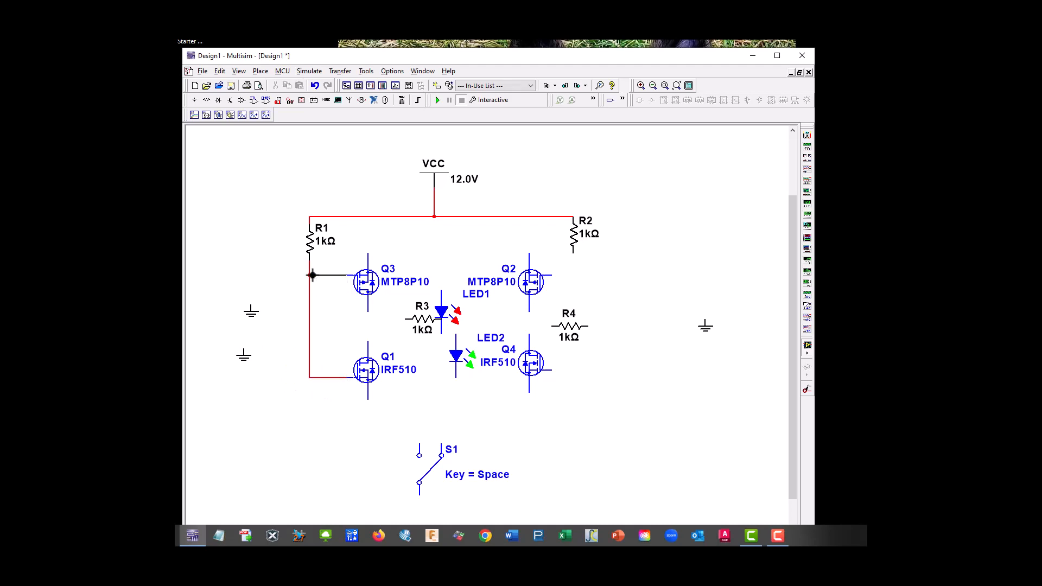
click(310, 275)
Step: Wire R2's lower end to Q4's gate, move R4 clear of the circuit, and straighten the wire's detour
click(574, 252)
click(549, 370)
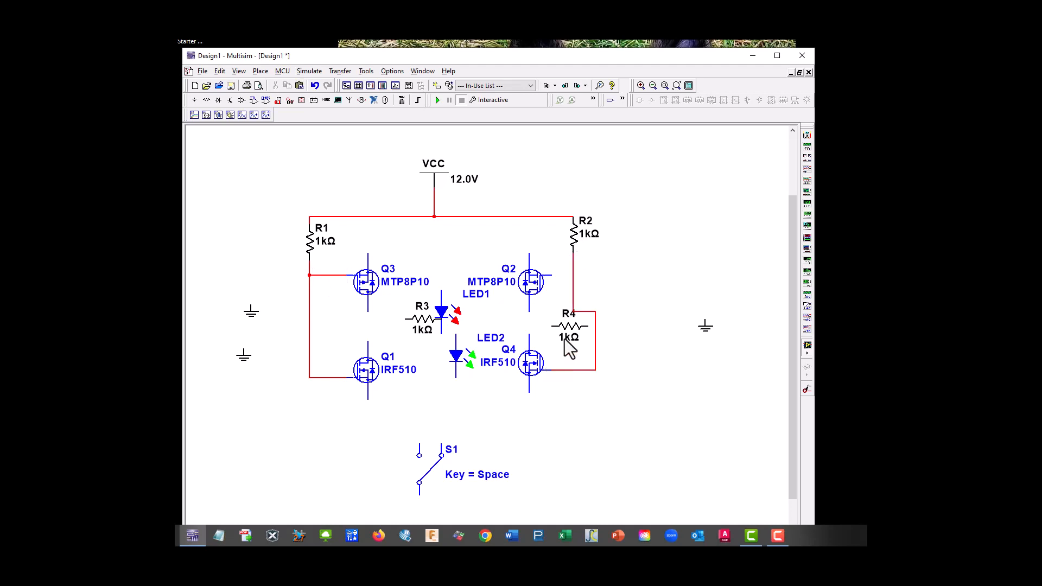
drag(570, 331, 643, 266)
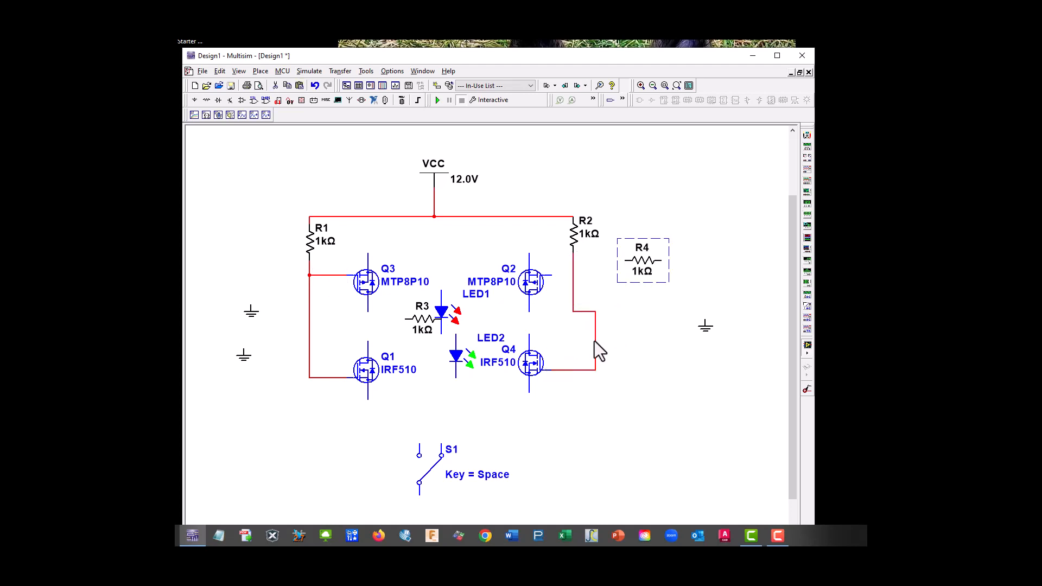
drag(595, 341, 574, 346)
click(618, 343)
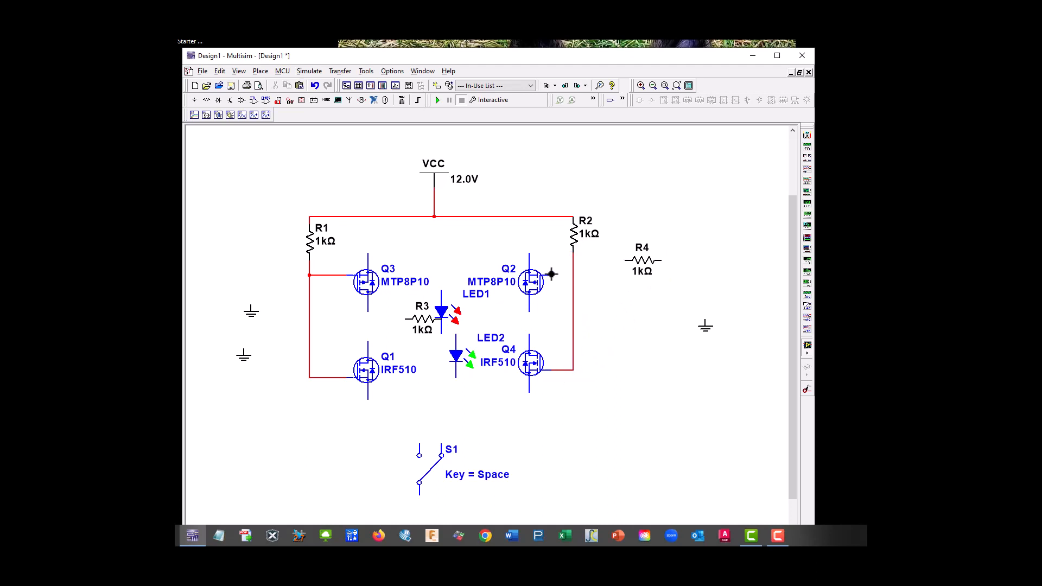
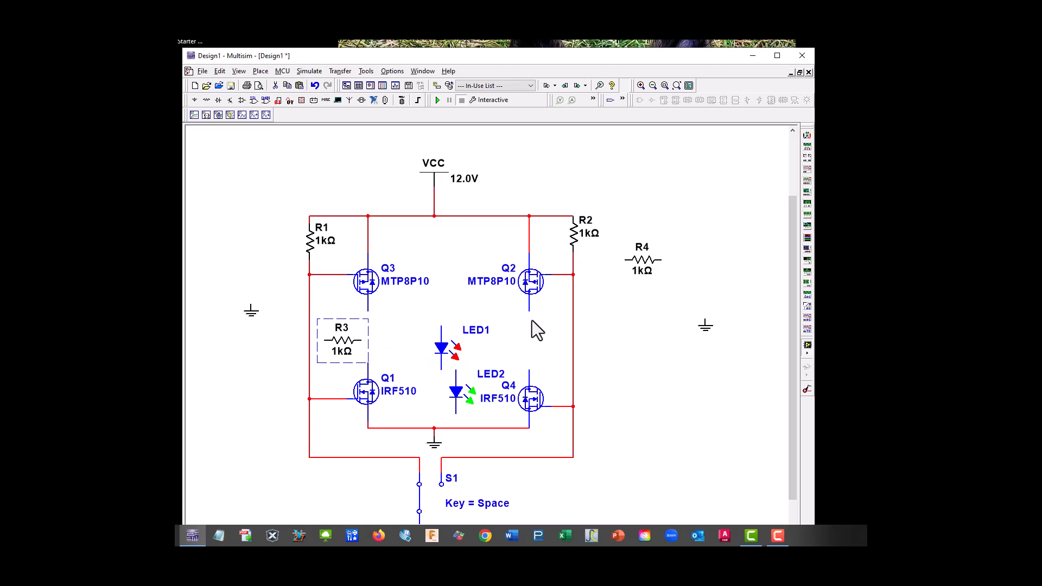
Step: Rotate LED1 90° clockwise and LED2 90° counterclockwise so both lie horizontally, and position them between the transistor pairs
right_click(440, 349)
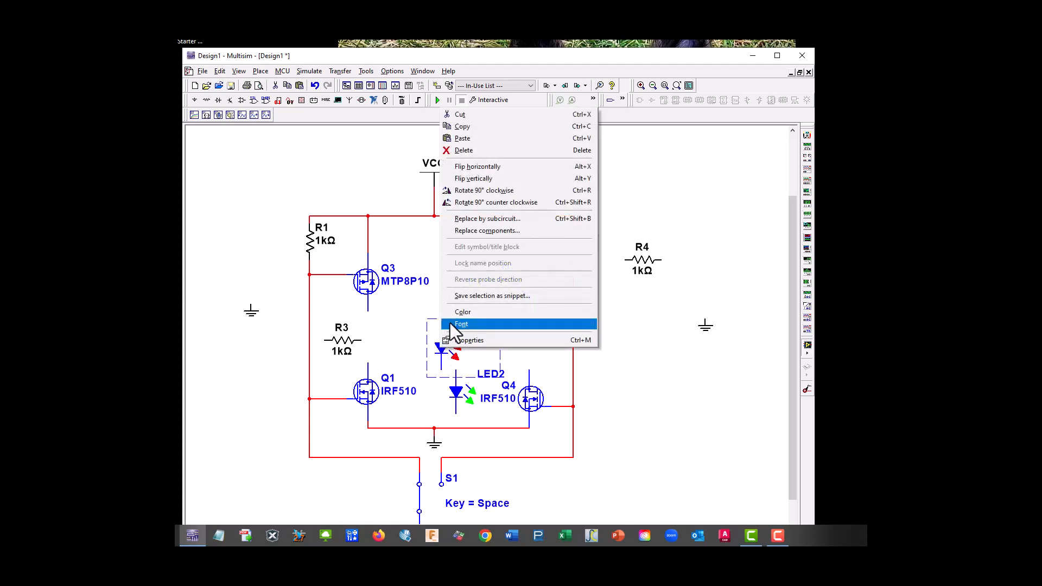
click(477, 192)
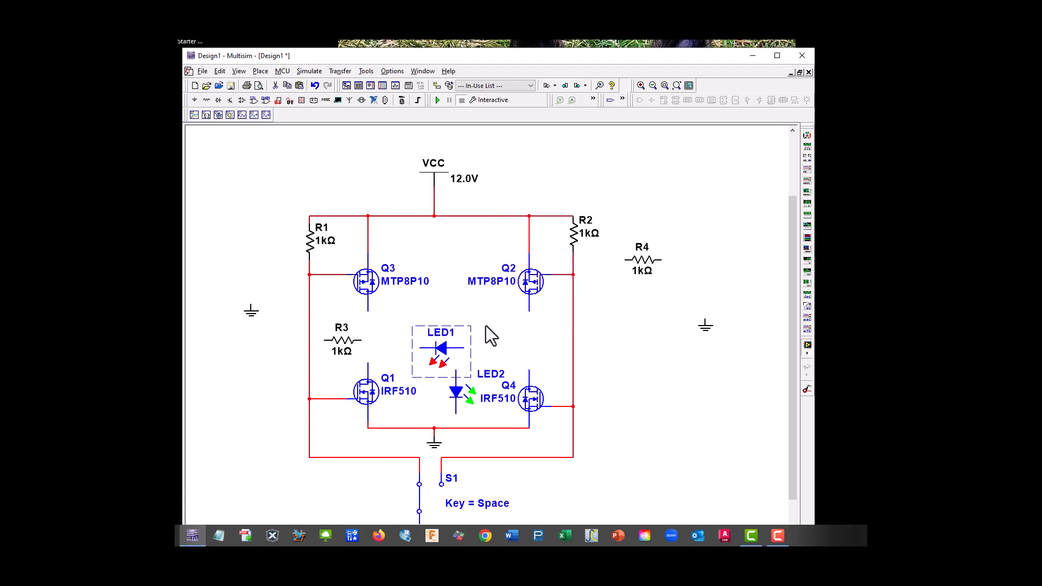
right_click(458, 386)
click(495, 242)
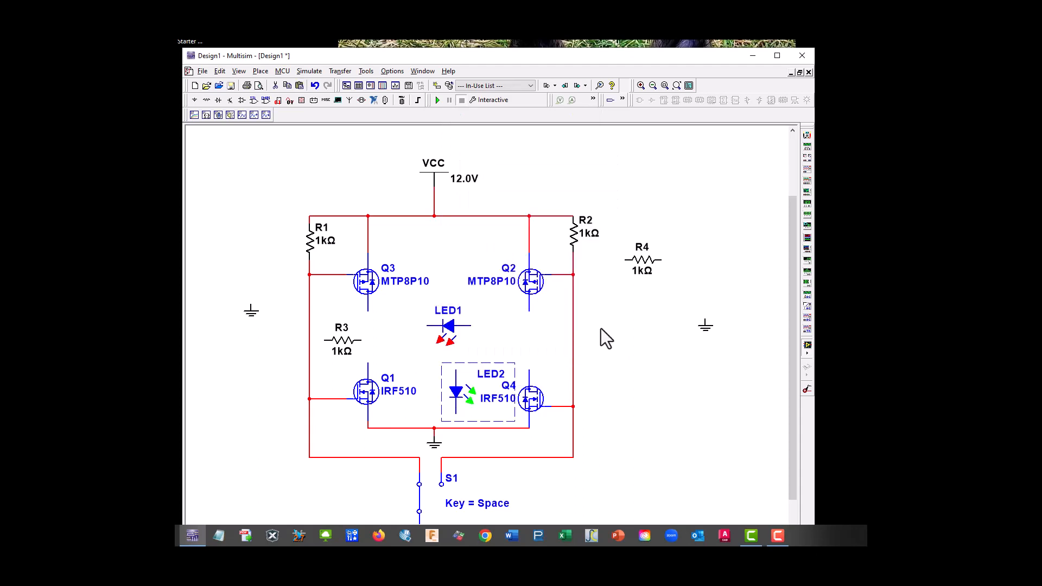
mouse_move(448, 379)
mouse_down()
mouse_move(450, 309)
mouse_move(451, 371)
mouse_up()
drag(452, 325, 480, 324)
Step: Place R3 in series with LED1 and R4 in series with LED2 between the transistor pairs
click(344, 348)
click(464, 375)
drag(634, 261, 510, 362)
Step: Wire Q2's lower terminal to Q4's upper terminal and Q3's lower terminal to Q1's upper terminal
click(529, 311)
click(529, 369)
mouse_move(509, 364)
mouse_down()
mouse_move(486, 362)
mouse_move(530, 366)
mouse_up()
click(537, 364)
click(368, 310)
click(368, 362)
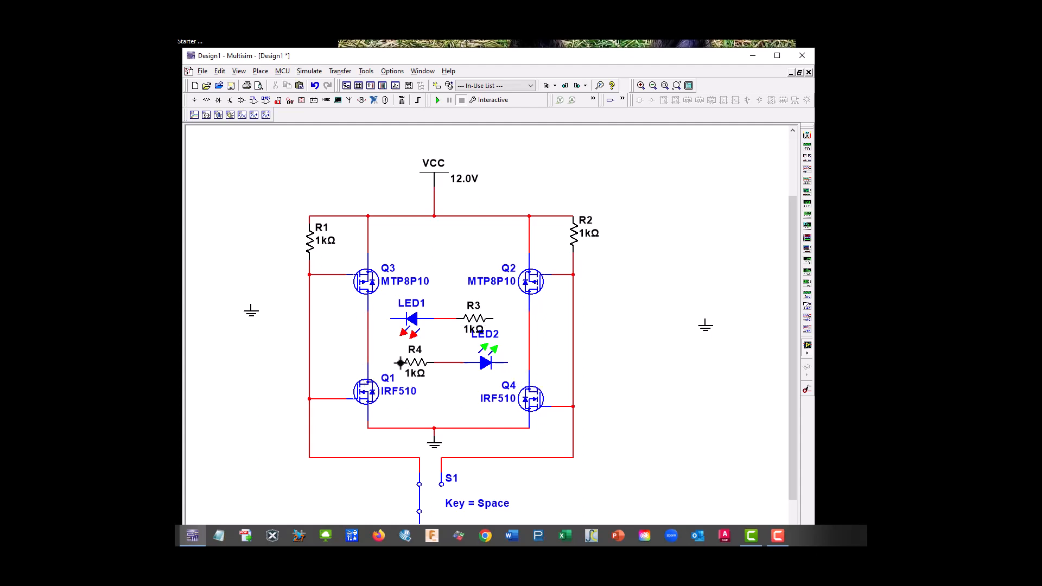
Step: Connect the R4–LED2 and LED1–R3 branches at both ends to the Q3–Q1 and Q2–Q4 wires
click(399, 363)
click(368, 356)
click(389, 319)
click(369, 320)
click(493, 319)
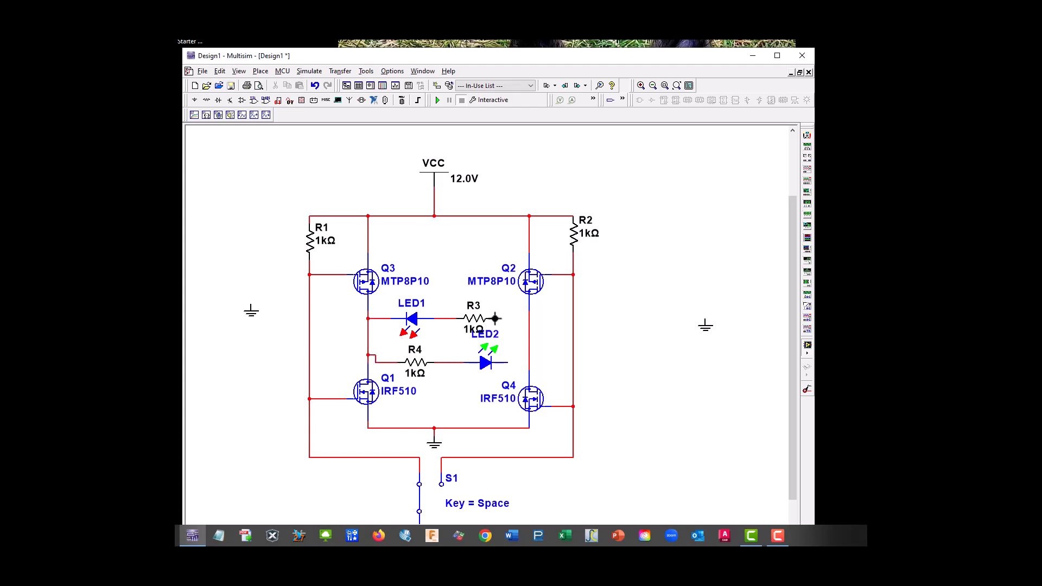
click(529, 319)
click(507, 363)
click(529, 363)
Step: Move the spare ground beyond R2 below switch S1's common terminal, and delete the unused ground on R1's side
click(706, 320)
key(Escape)
drag(789, 340, 793, 363)
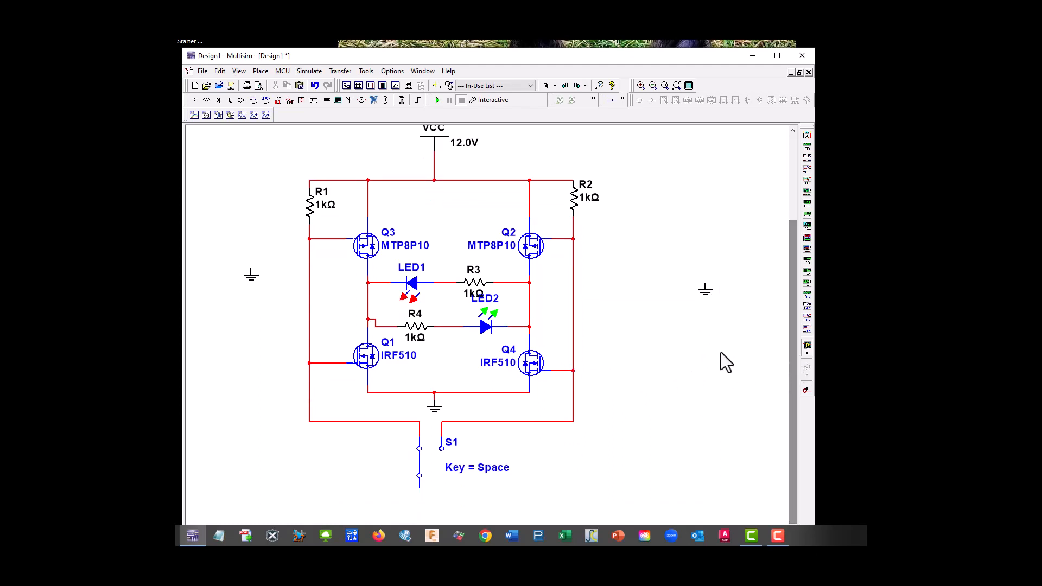
click(707, 297)
click(422, 507)
click(253, 286)
key(Delete)
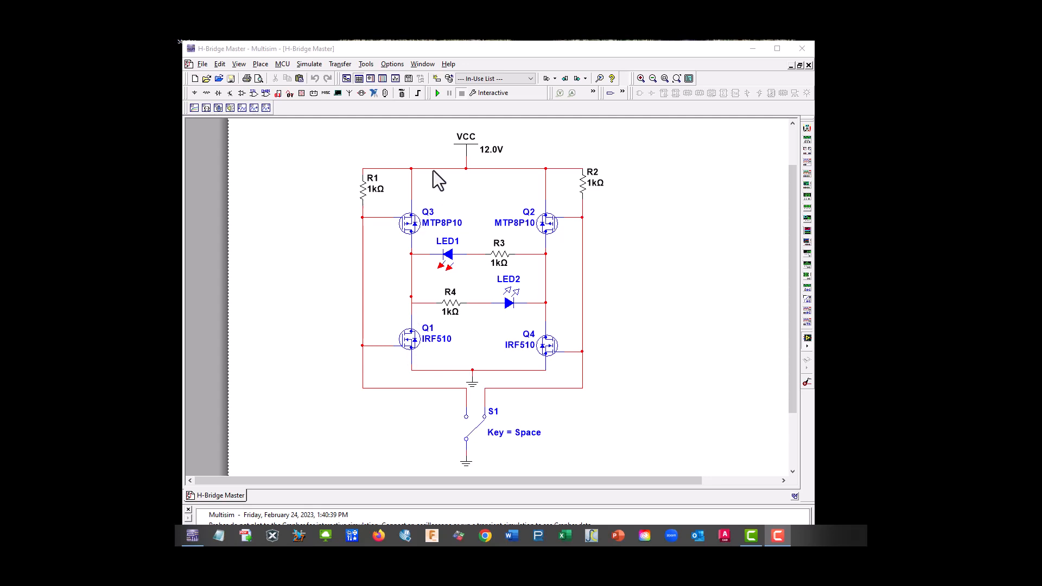
Step: Run the interactive simulation of the H-Bridge Master circuit
click(436, 95)
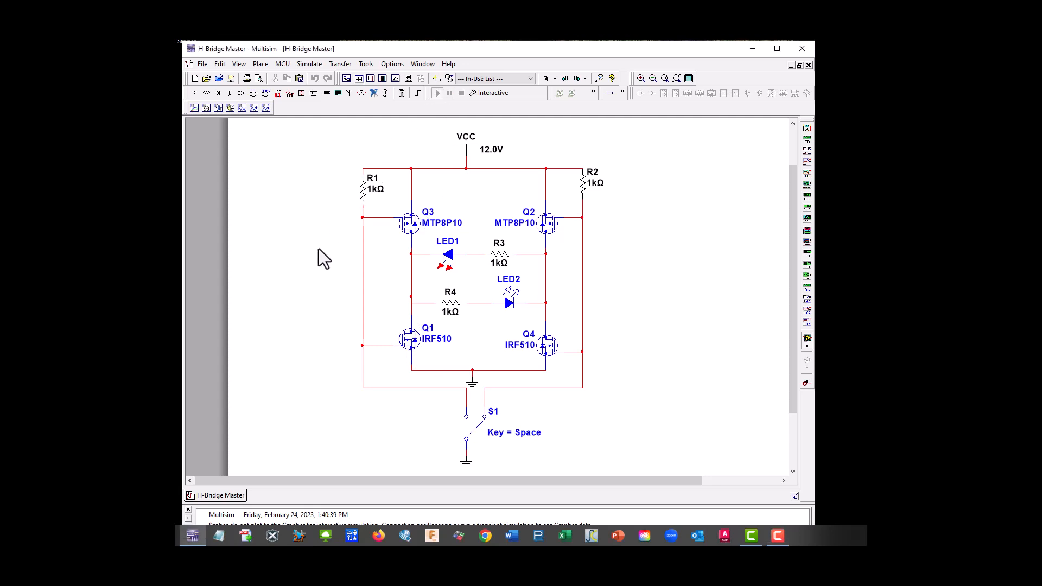